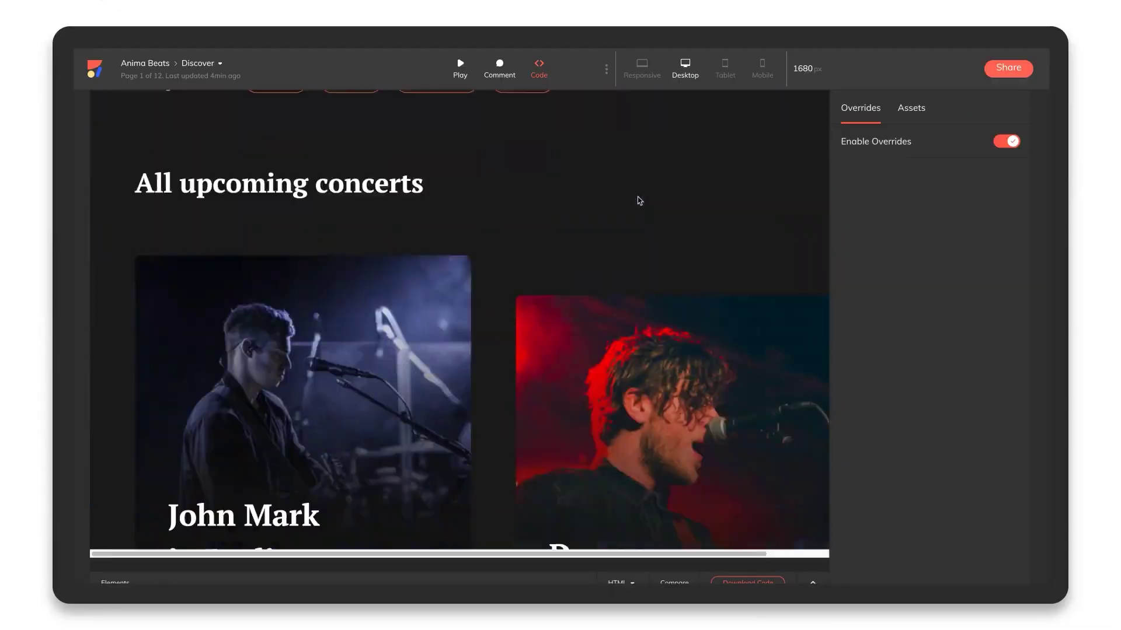
pyautogui.scroll(-10, 638, 200)
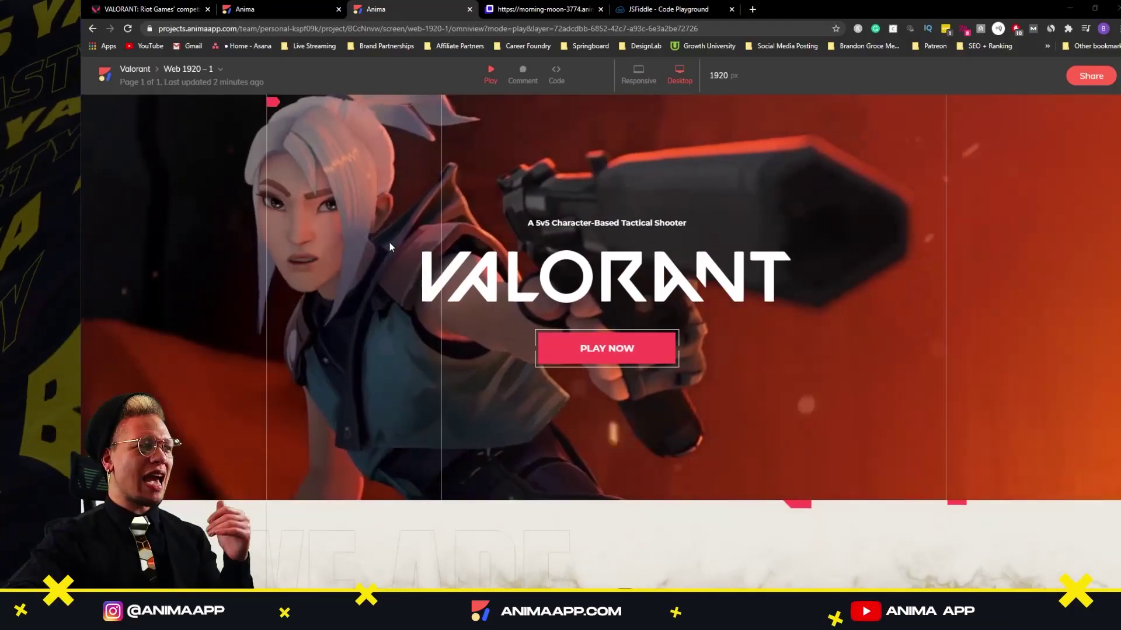
# Scroll the Anima-hosted Valorant page from the hero down to THE MAPS.
pyautogui.scroll(-6, 390, 245)
pyautogui.scroll(-12, 390, 243)
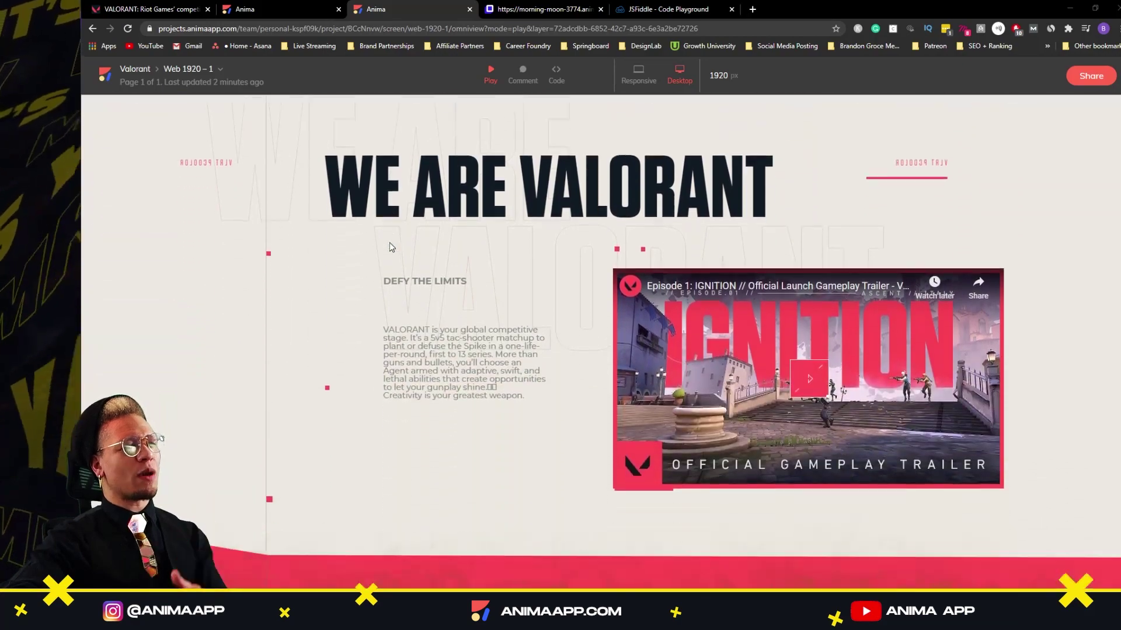
pyautogui.scroll(-2, 390, 242)
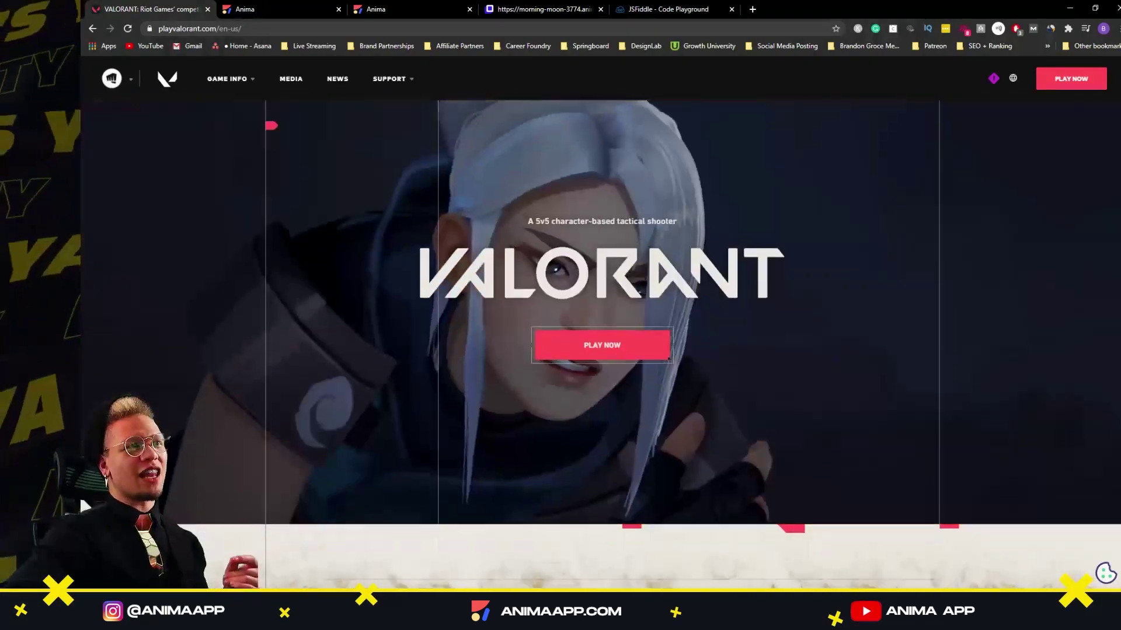
# Scroll playvalorant.com down to STAY CONNECTED TO US, then bring up the window switcher.
pyautogui.scroll(-8, 1117, 230)
pyautogui.scroll(-10, 1117, 230)
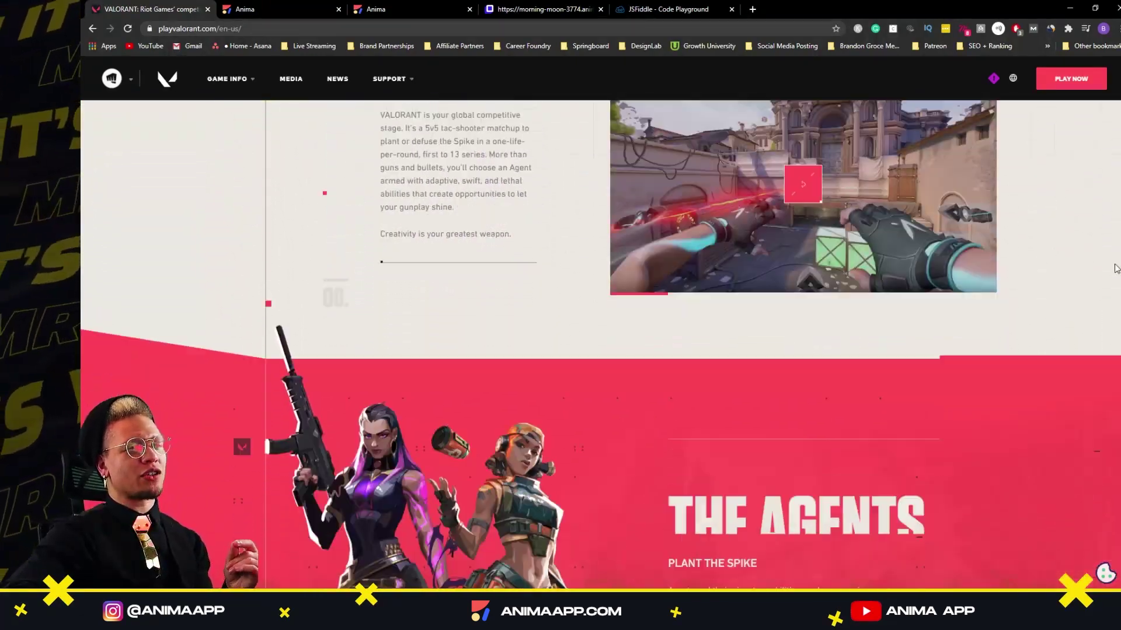
pyautogui.scroll(-10, 1116, 451)
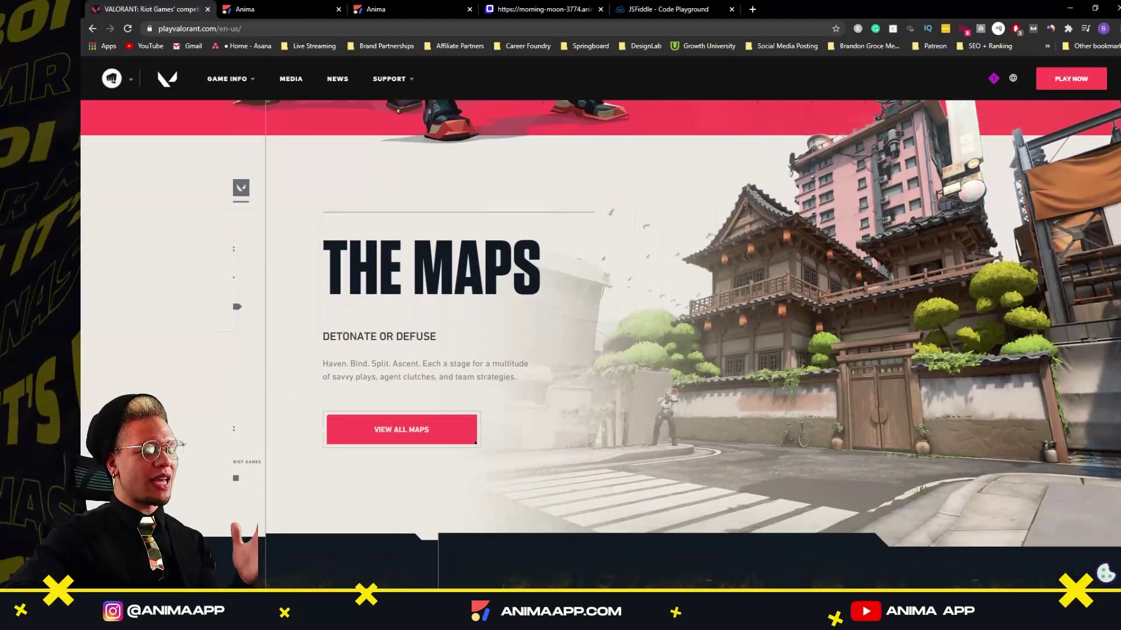
pyautogui.scroll(-5, 1116, 451)
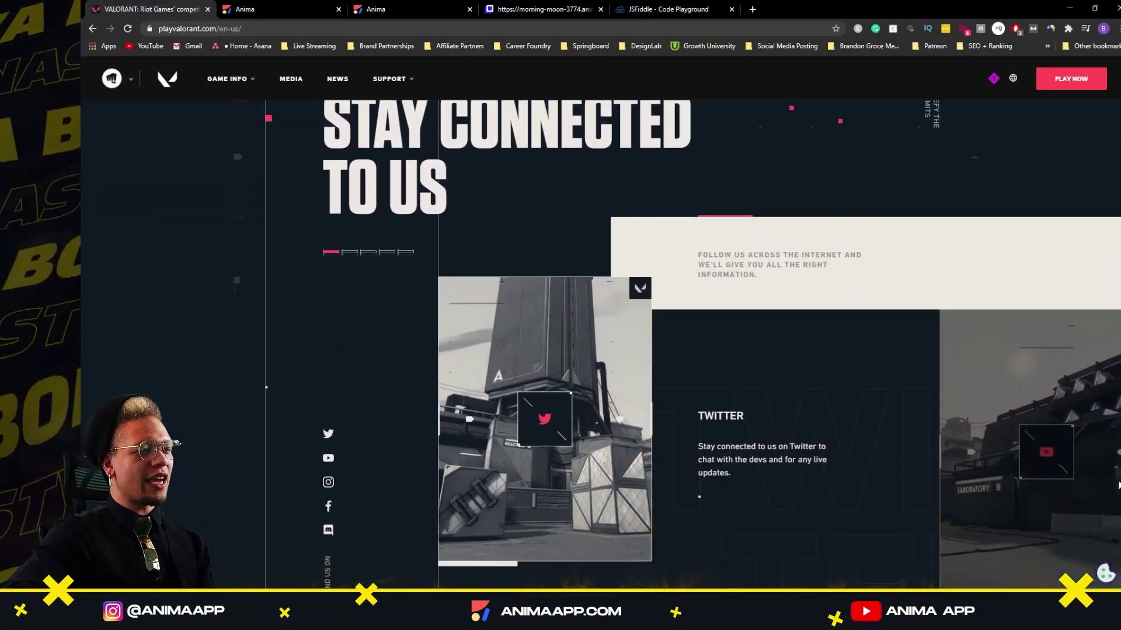
pyautogui.hotkey('alt', 'Tab')
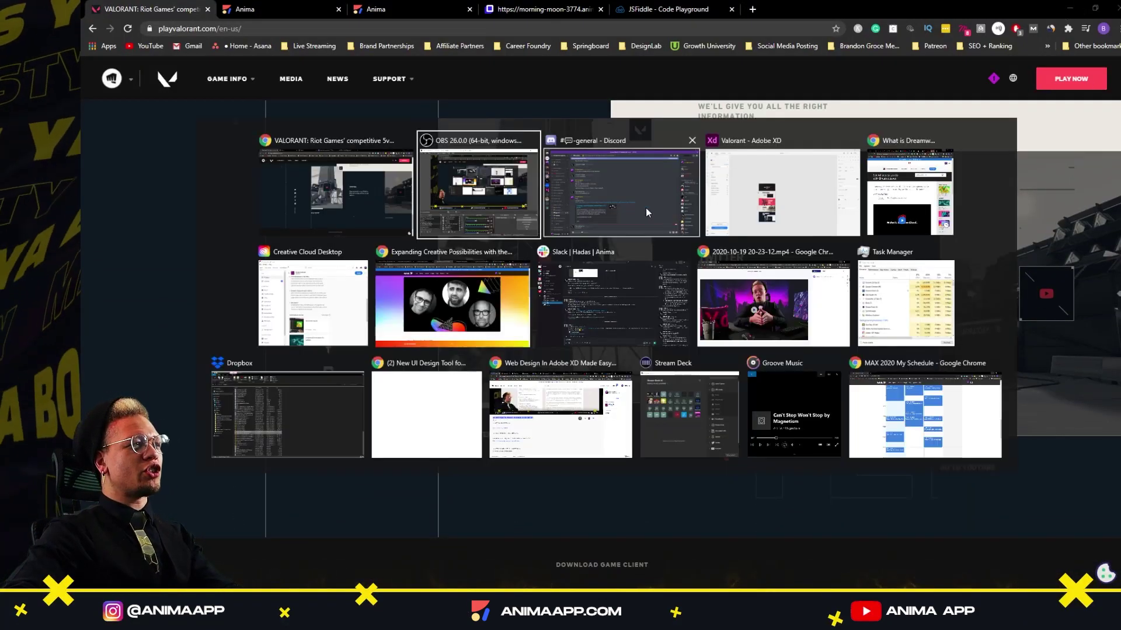
# Bring Adobe XD forward, deselect the artboard, and zoom in on the Valorant hero section.
pyautogui.click(682, 272)
pyautogui.click(594, 174)
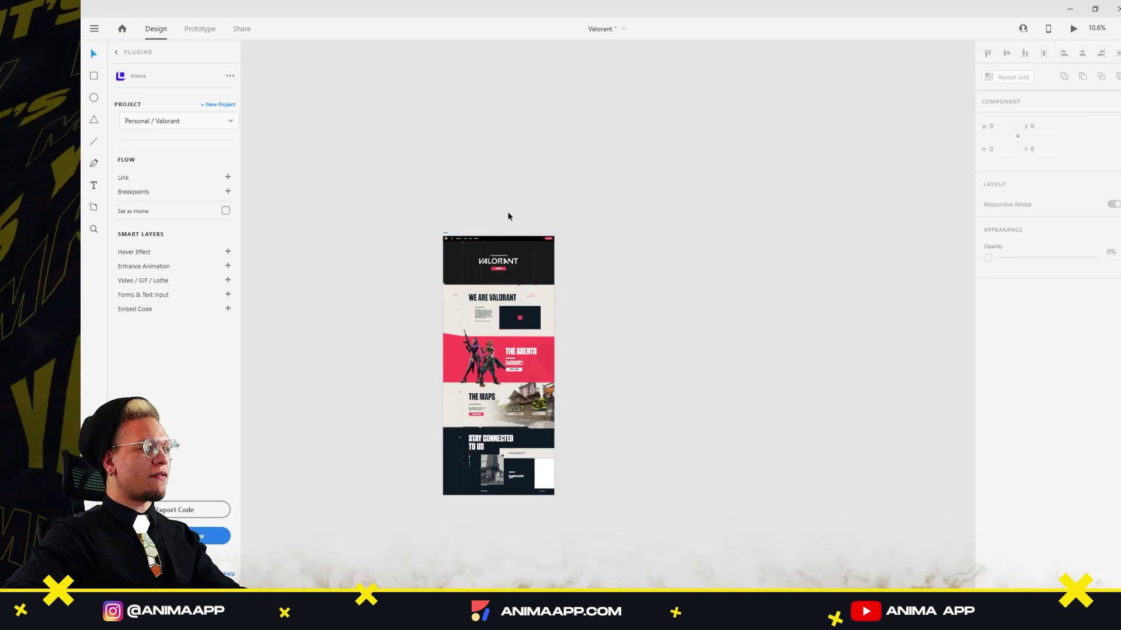
pyautogui.scroll(8, 507, 215)
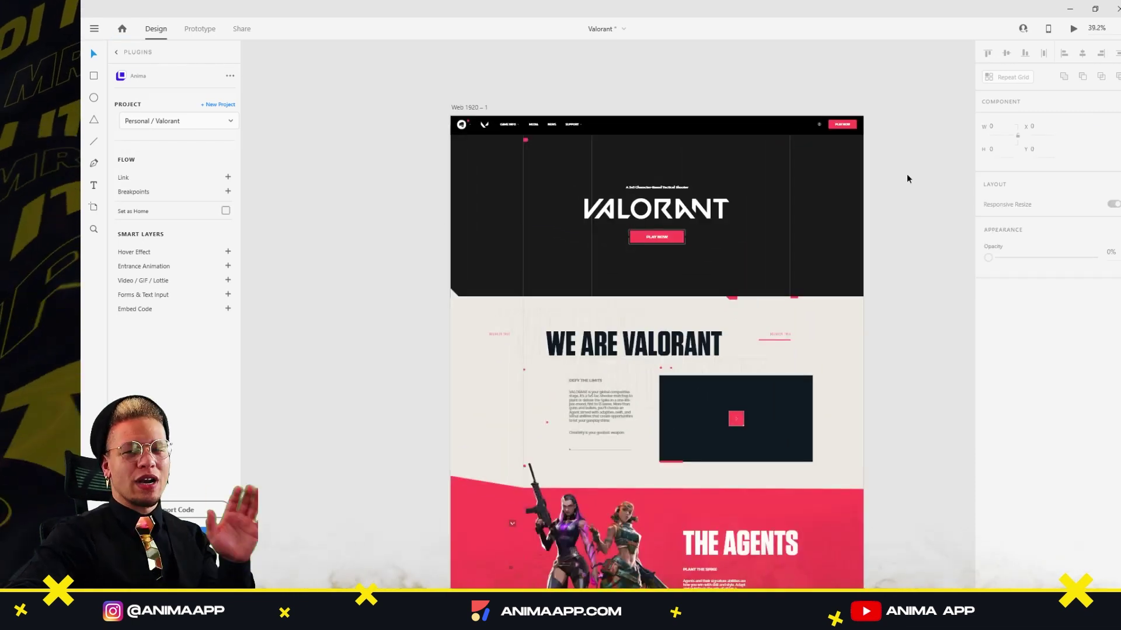
pyautogui.moveTo(900, 189); pyautogui.dragTo(857, 193)
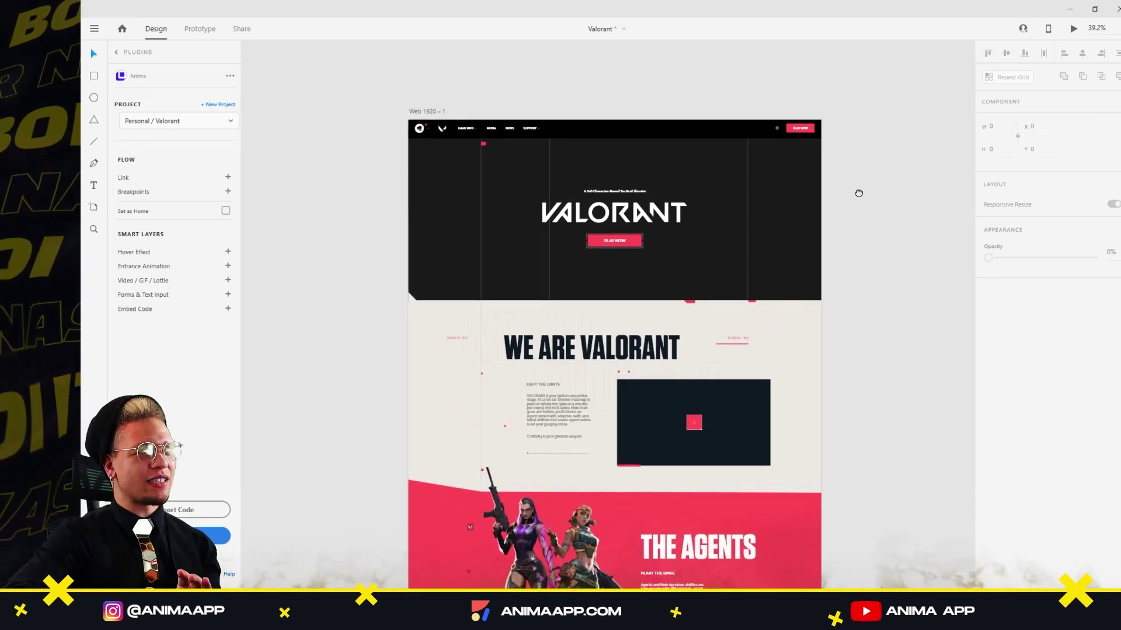
pyautogui.scroll(3, 575, 145)
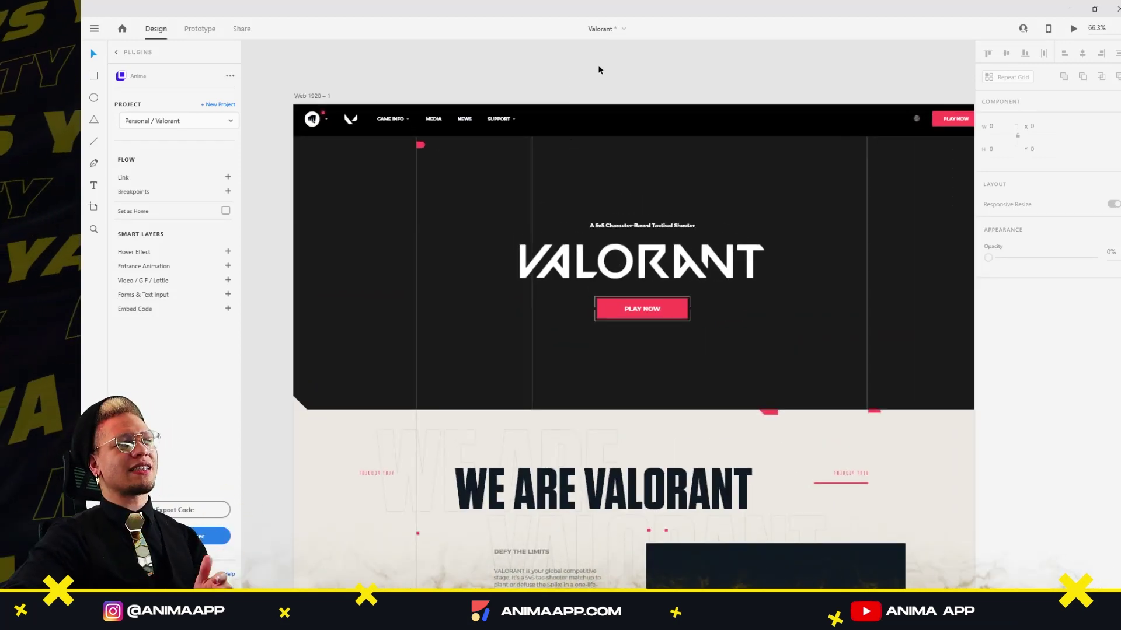
pyautogui.moveTo(598, 69); pyautogui.dragTo(576, 77)
# Select the hero section group to reveal its existing Video/GIF/Lottie smart layer in Anima.
pyautogui.click(517, 139)
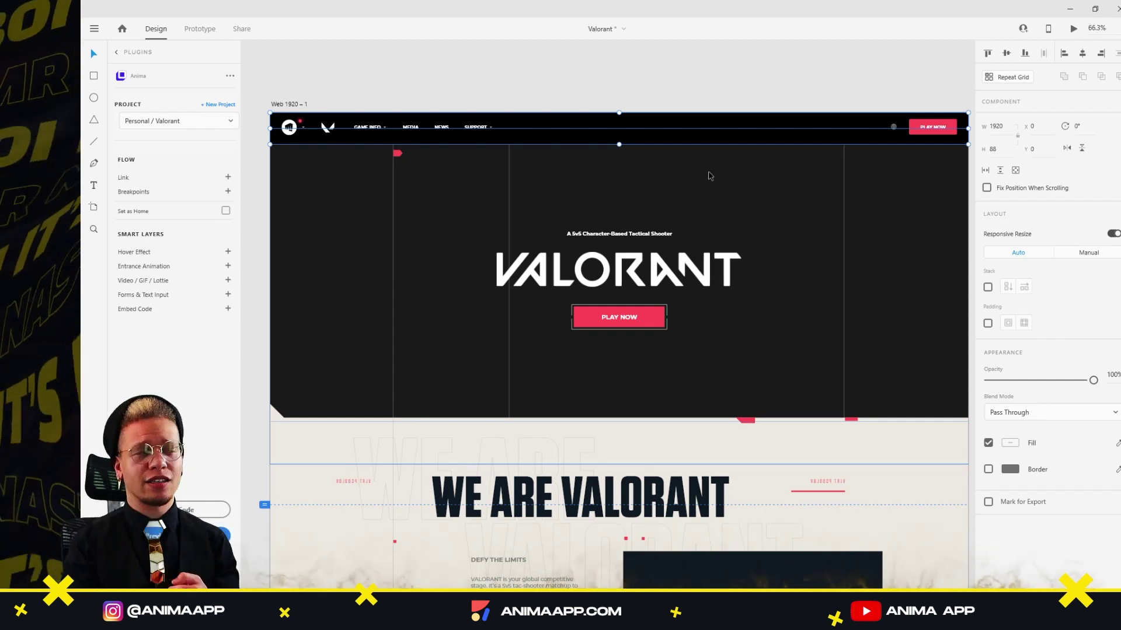
pyautogui.scroll(-1, 325, 164)
pyautogui.press('Escape')
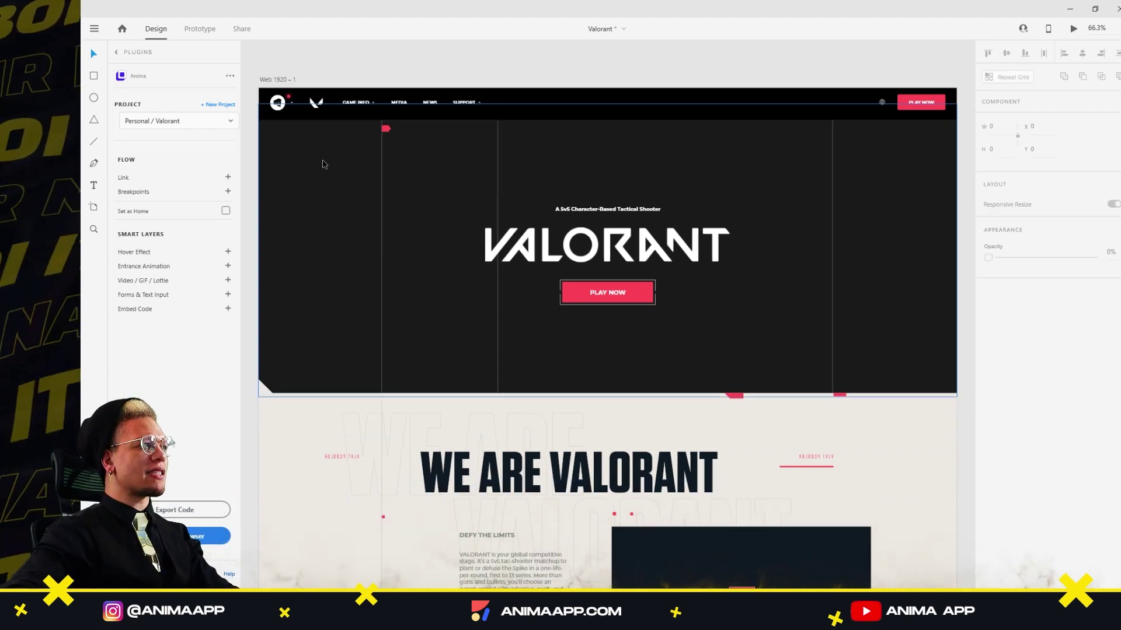
pyautogui.click(327, 167)
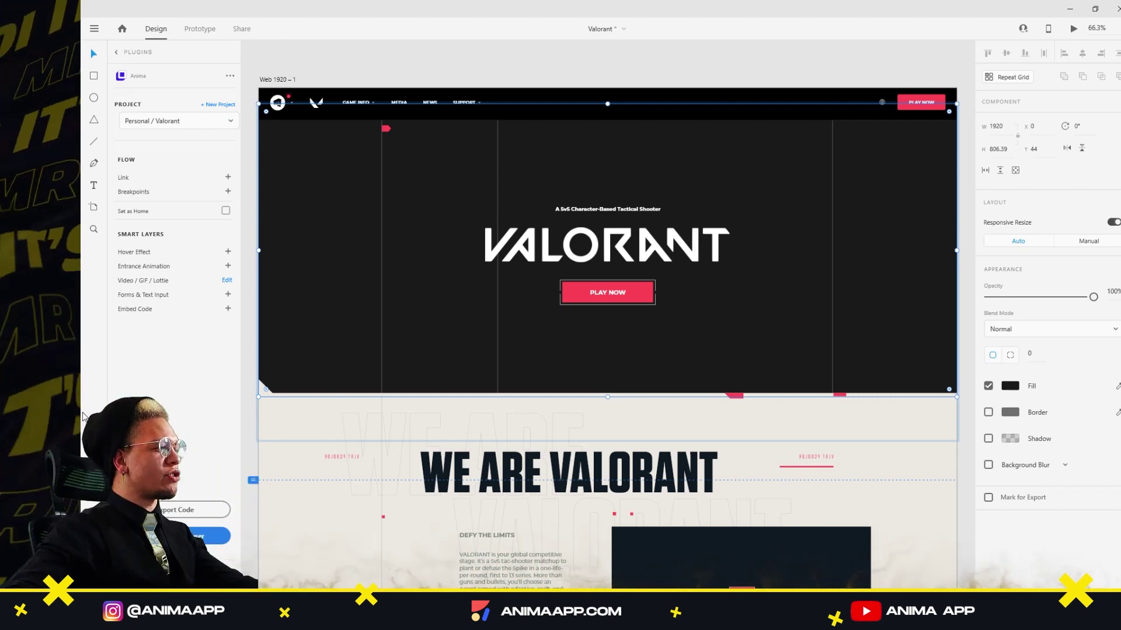
# Return to the installed plugins list, search the plugin browser for 'rotato', then close it.
pyautogui.click(116, 52)
pyautogui.click(230, 52)
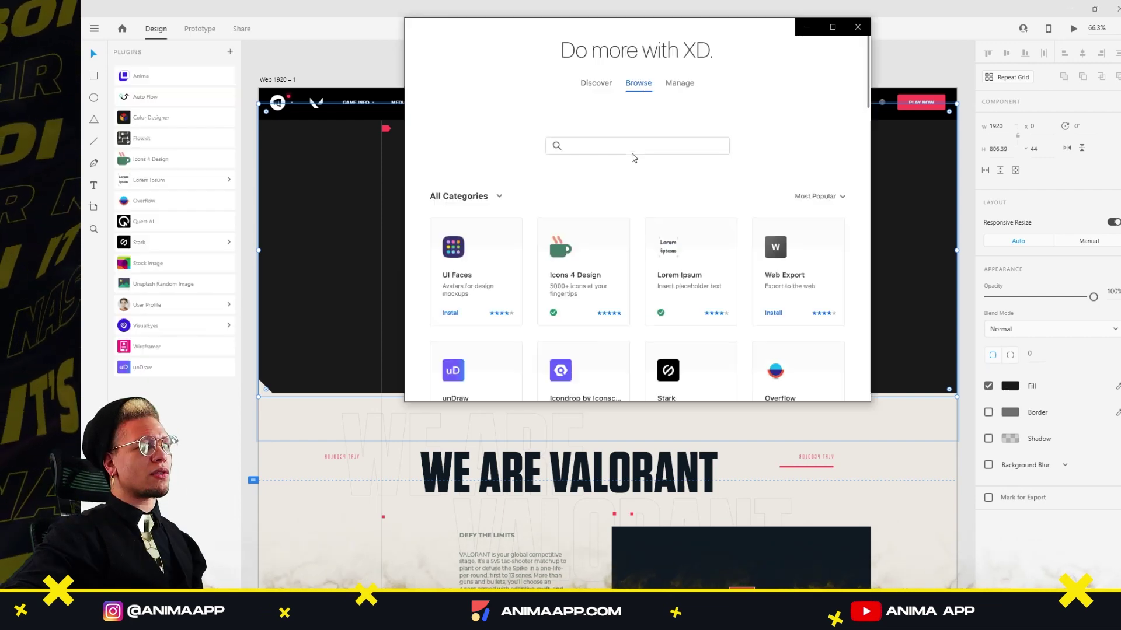
pyautogui.write('rotato')
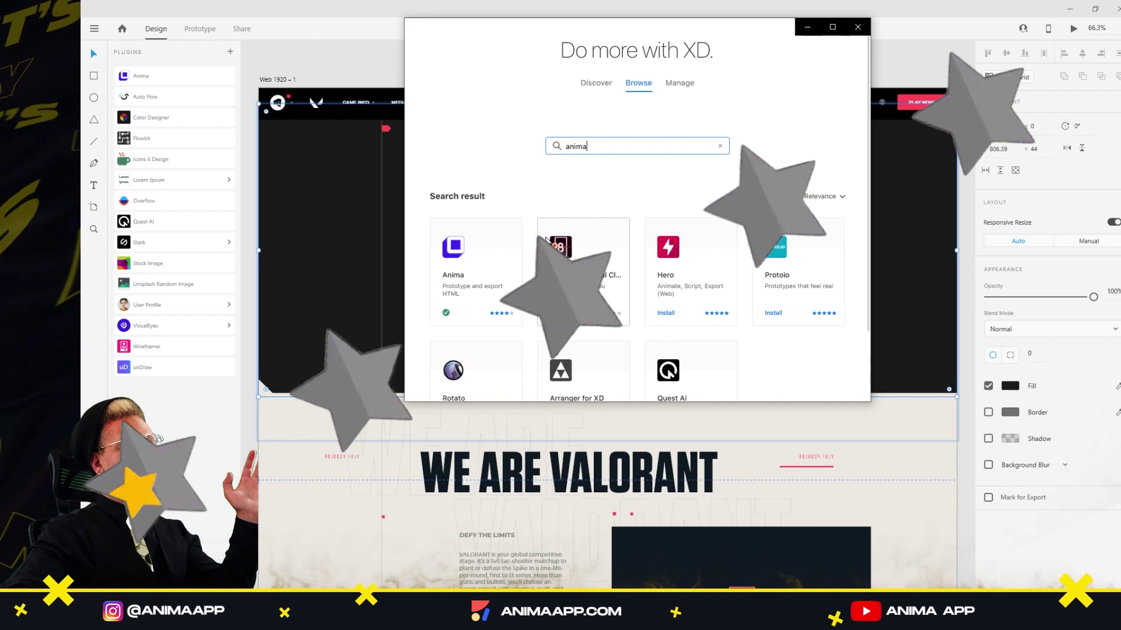
pyautogui.click(857, 27)
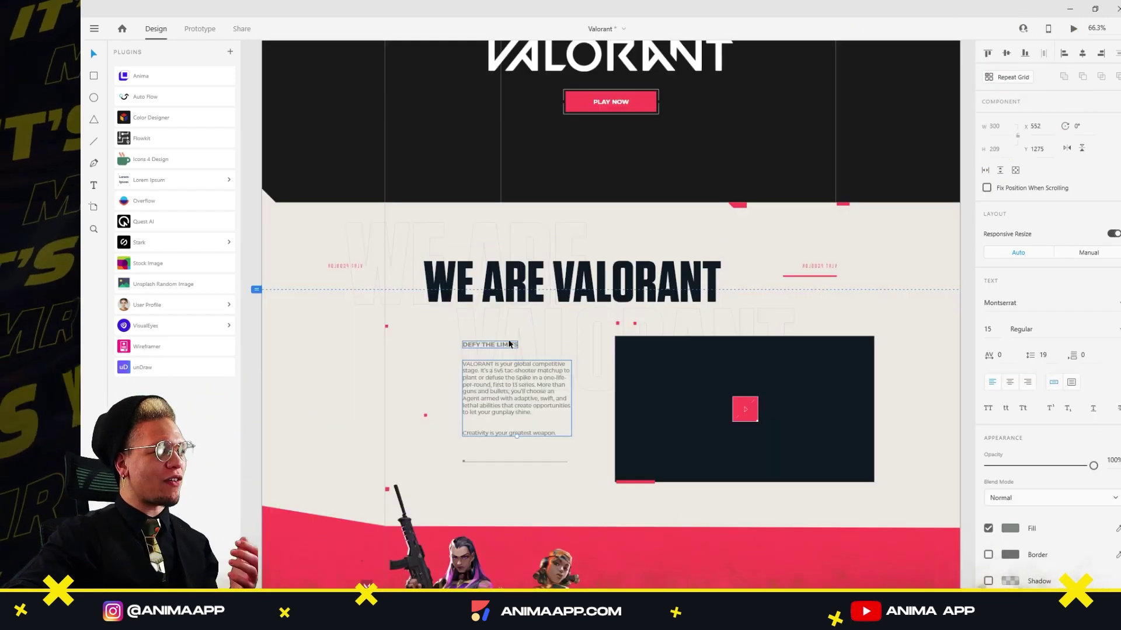
# Open the Anima plugin and select the whole Web 1920 – 1 artboard.
pyautogui.scroll(-10, 555, 328)
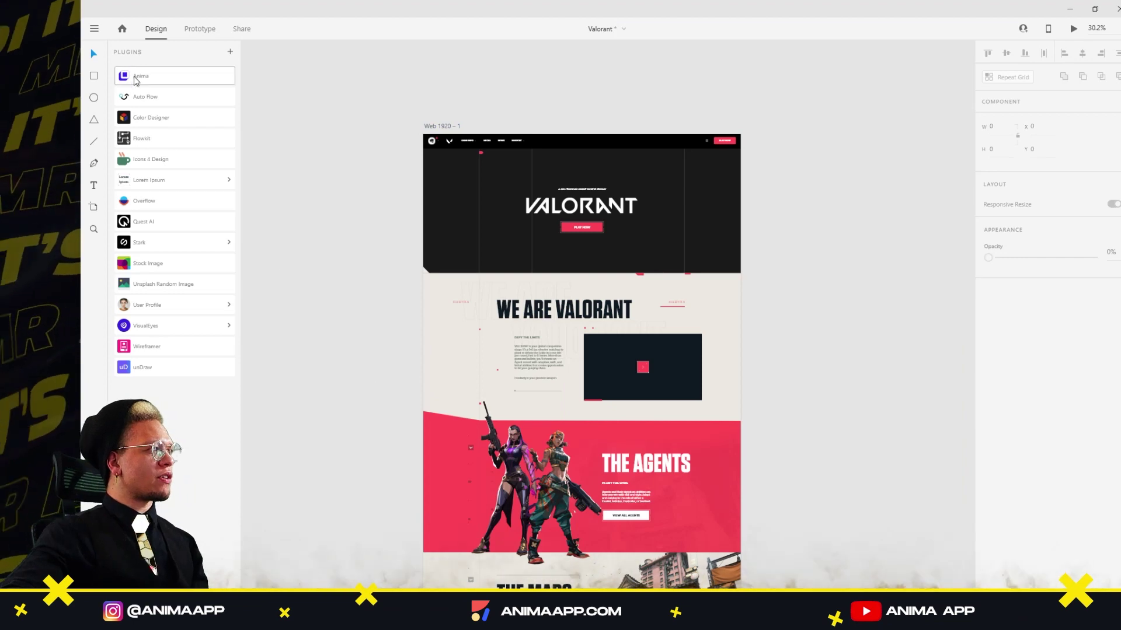
pyautogui.click(136, 78)
pyautogui.moveTo(447, 122)
pyautogui.mouseDown()
pyautogui.moveTo(431, 116)
pyautogui.moveTo(469, 118)
pyautogui.mouseUp()
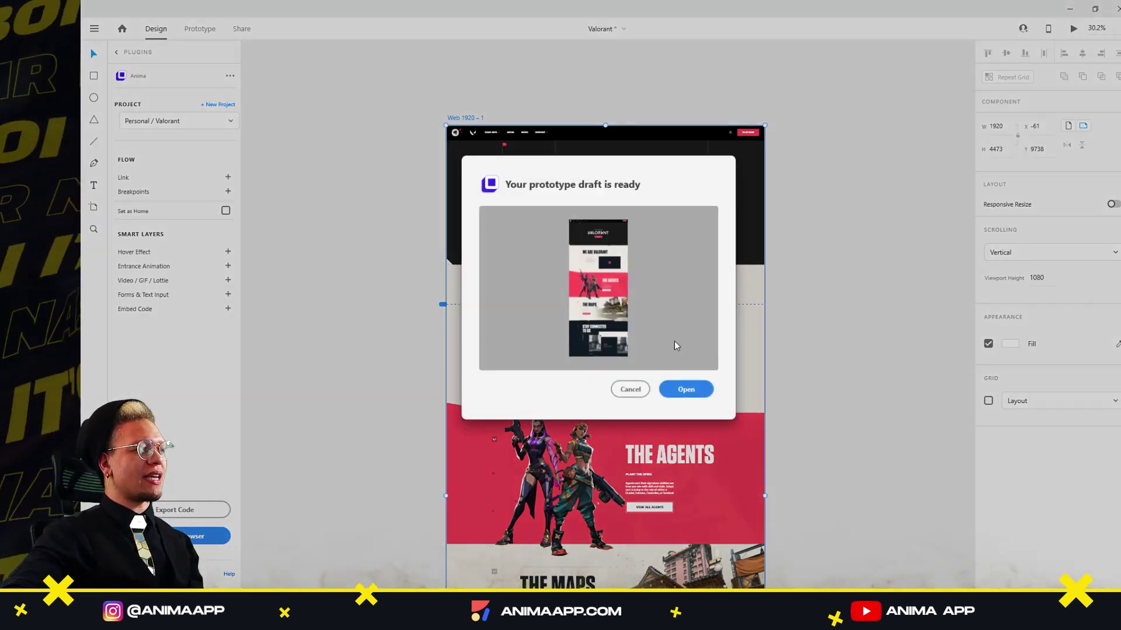
# Open the prototype draft, play the gameplay trailer, and scroll down to THE MAPS.
pyautogui.click(687, 390)
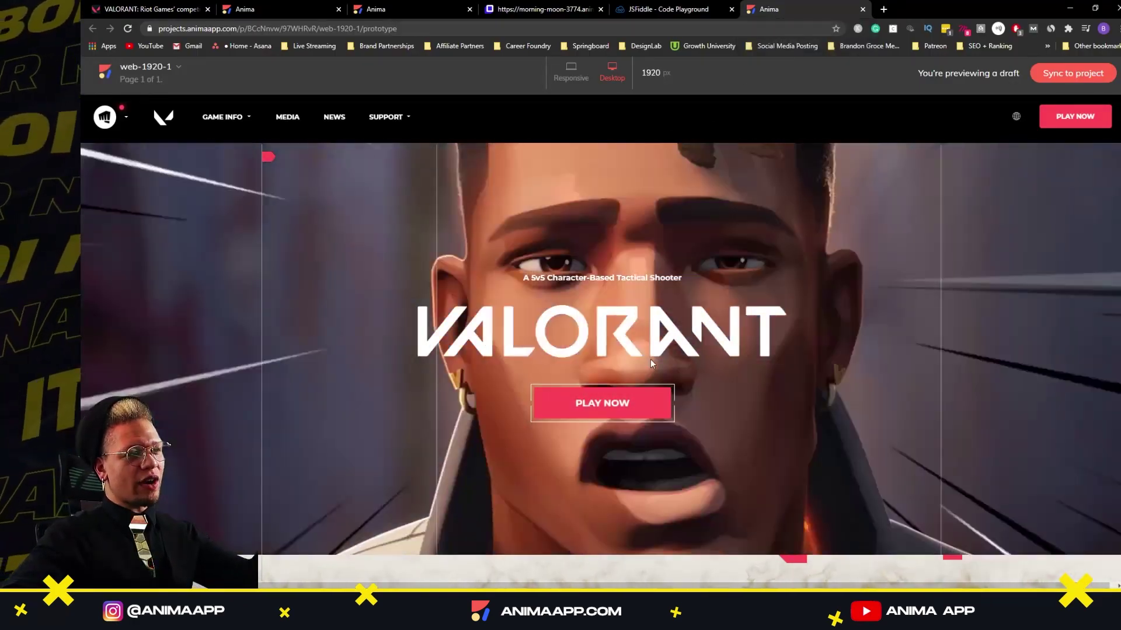
pyautogui.scroll(-6, 651, 362)
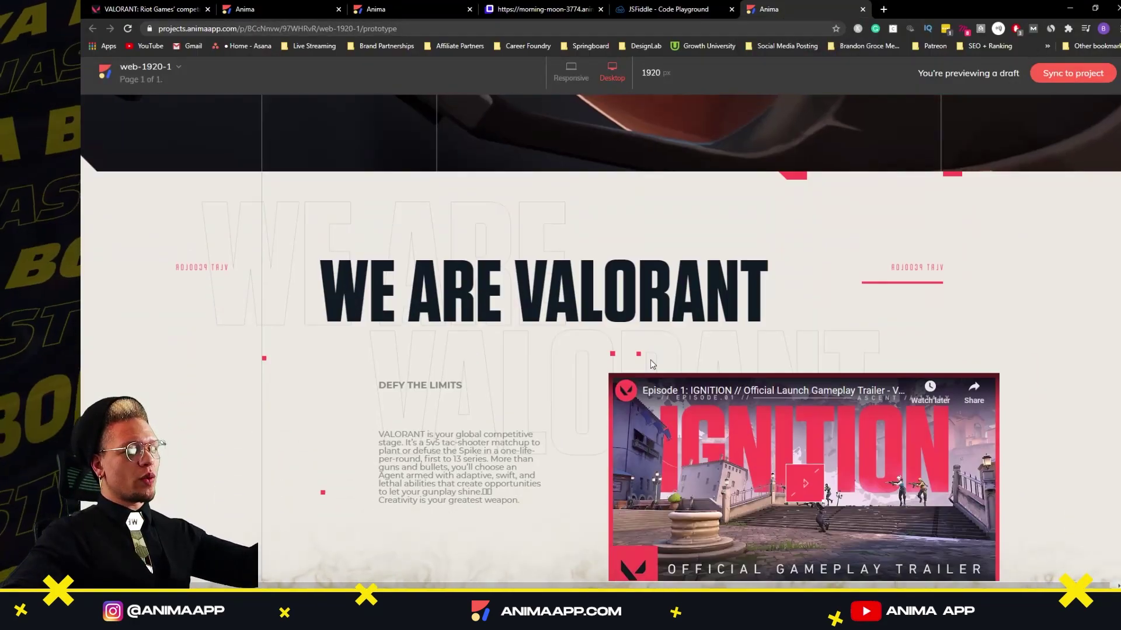
pyautogui.scroll(-1, 653, 365)
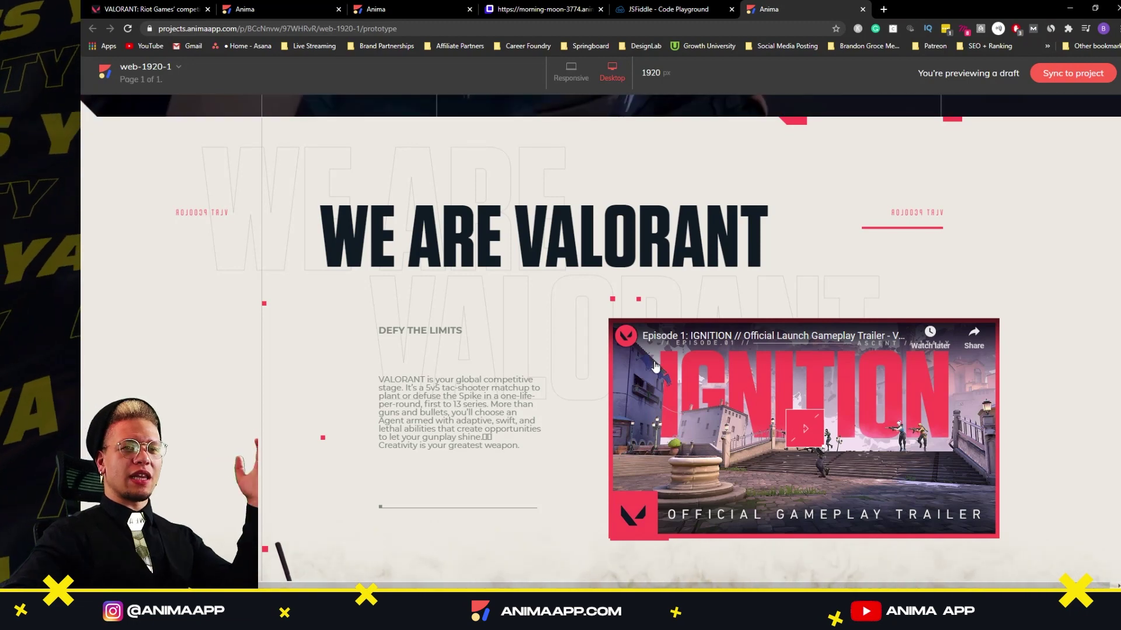
pyautogui.scroll(-2, 653, 366)
pyautogui.click(724, 291)
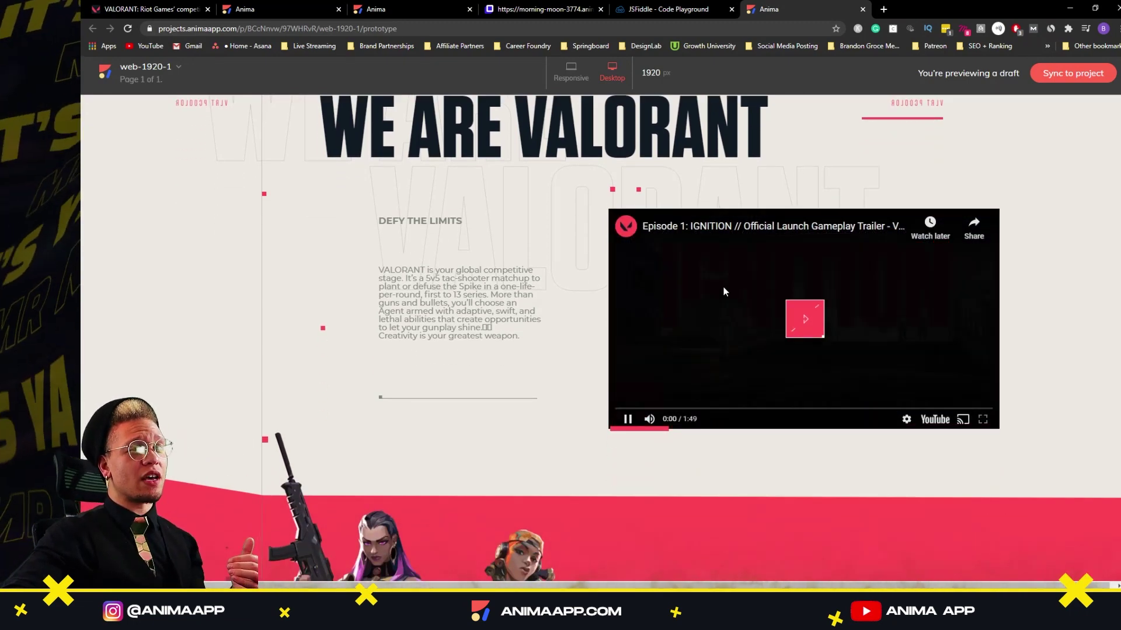
pyautogui.scroll(-8, 707, 279)
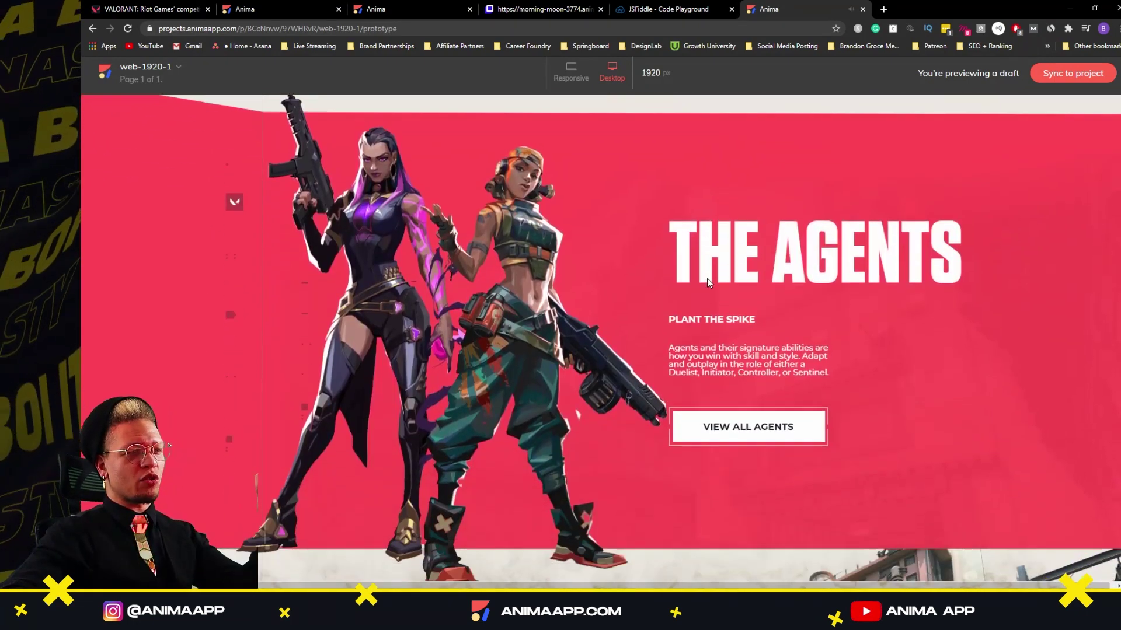
pyautogui.scroll(-10, 706, 278)
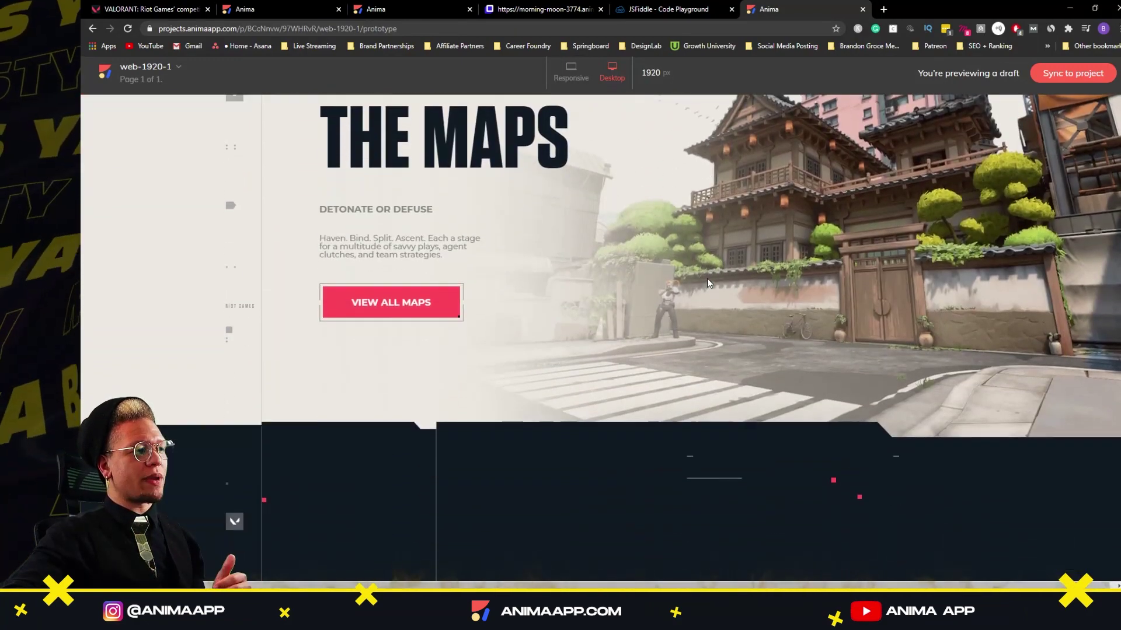
pyautogui.scroll(-6, 706, 278)
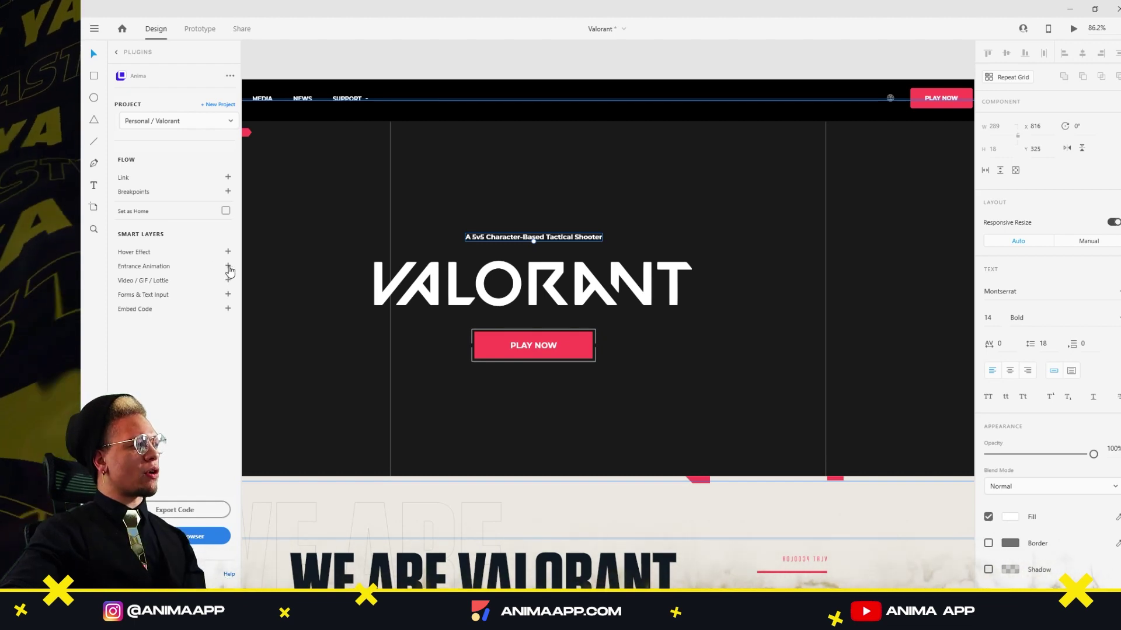
# Give the hero tagline a Move Up entrance animation with ease curve and 0.4 s duration.
pyautogui.click(228, 266)
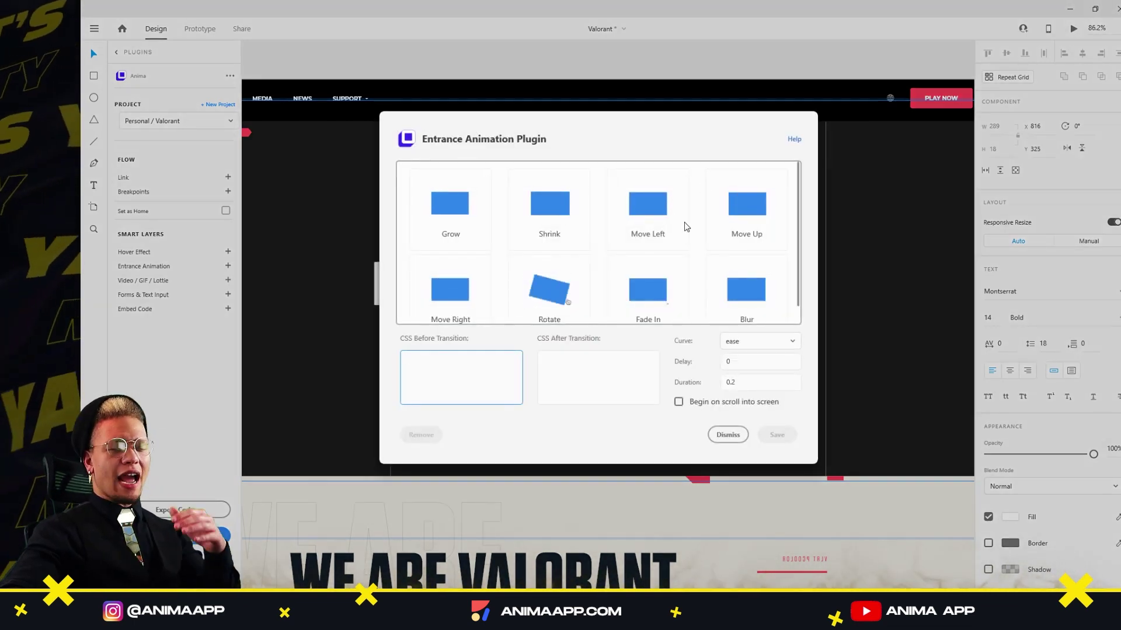
pyautogui.click(741, 219)
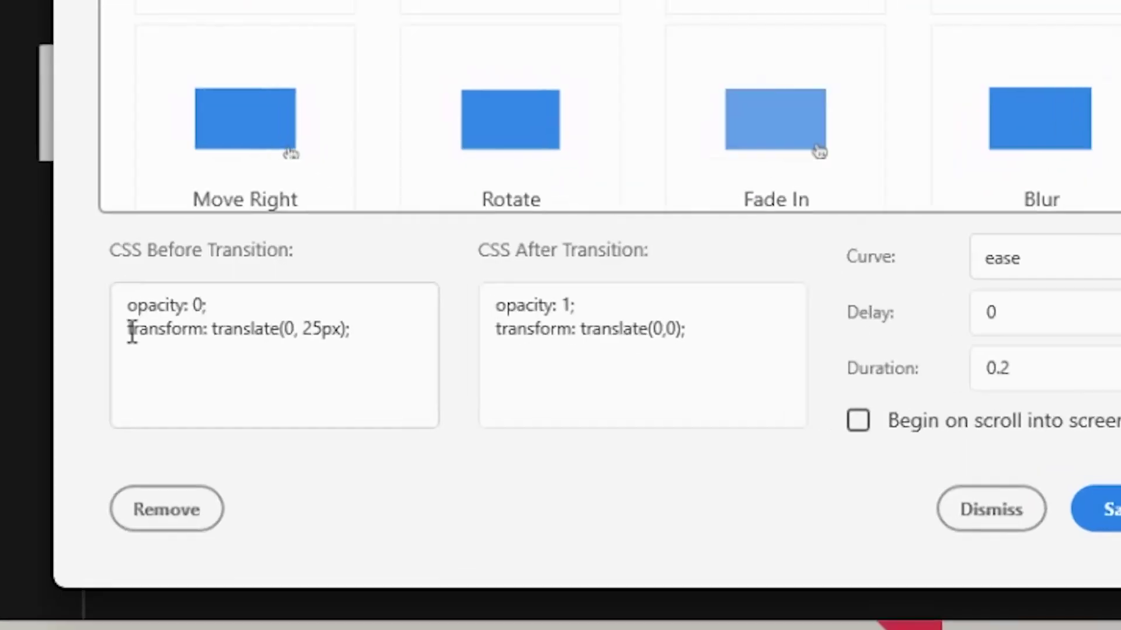
pyautogui.click(408, 359)
pyautogui.hotkey('ctrl', 'a')
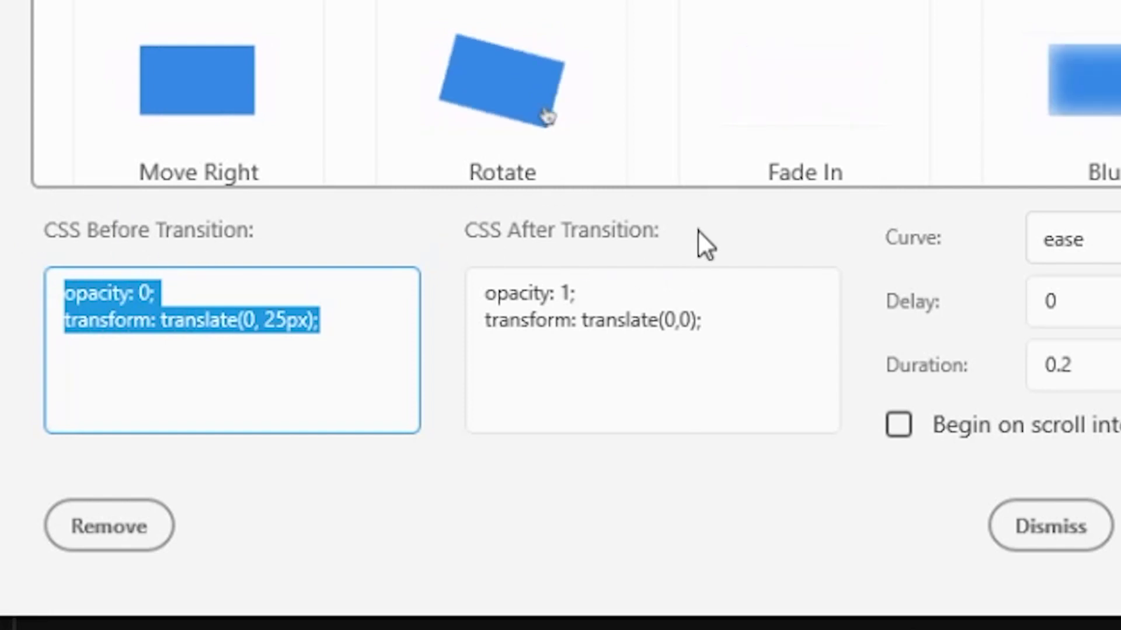
pyautogui.click(1068, 239)
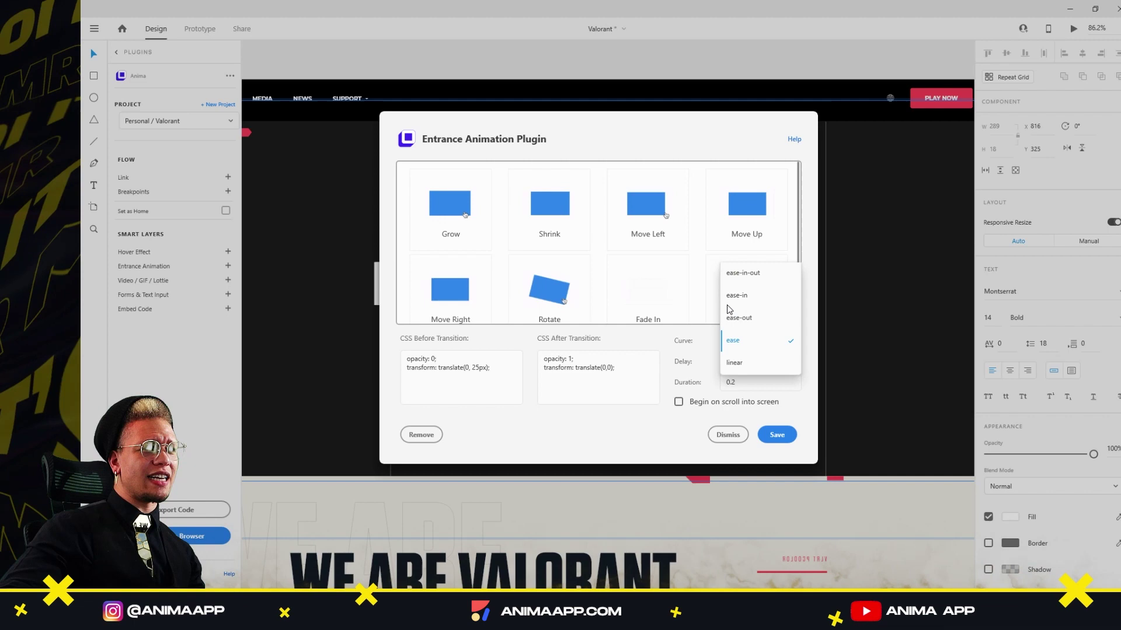
pyautogui.click(681, 359)
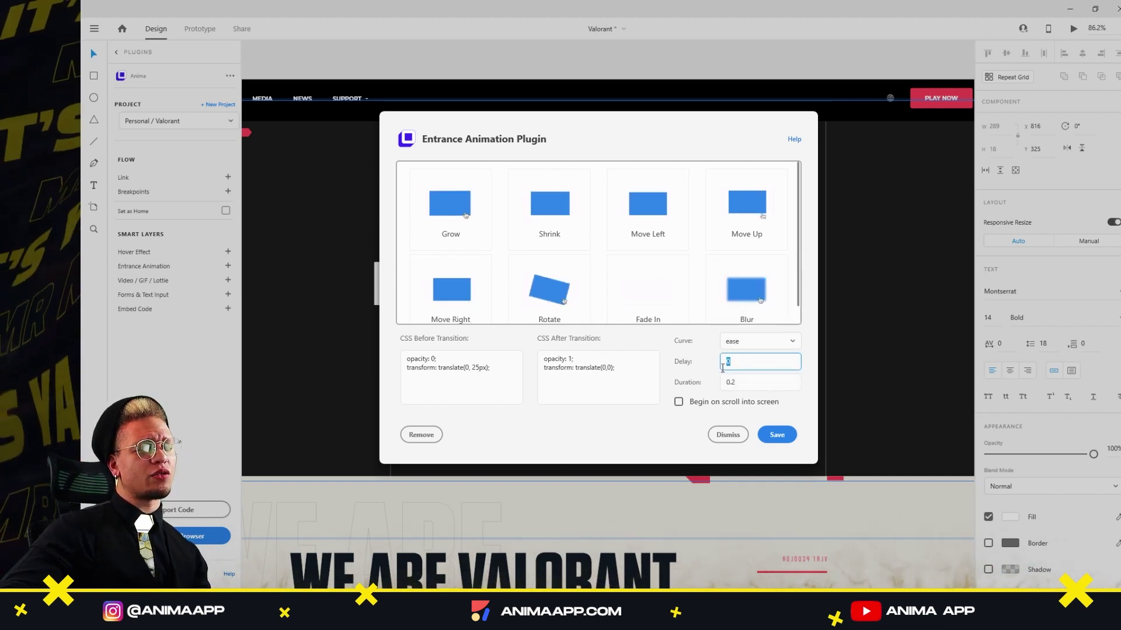
pyautogui.click(742, 383)
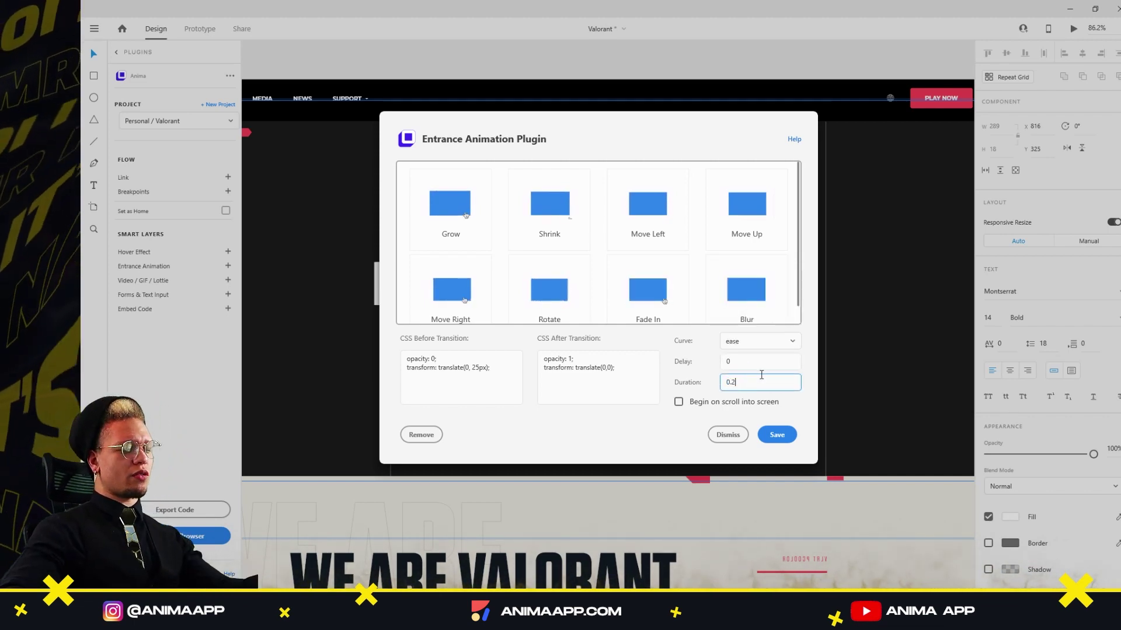
pyautogui.write('0.4')
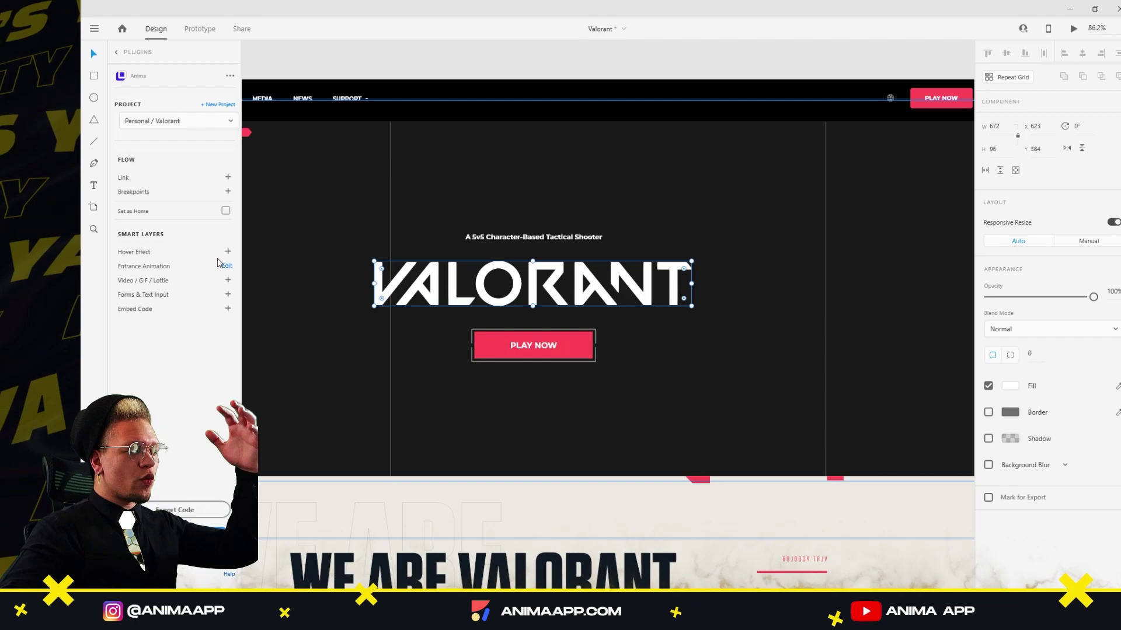
pyautogui.hotkey('alt', 'Tab')
# Scroll the draft preview up to the hero video and back down the page.
pyautogui.scroll(10, 502, 198)
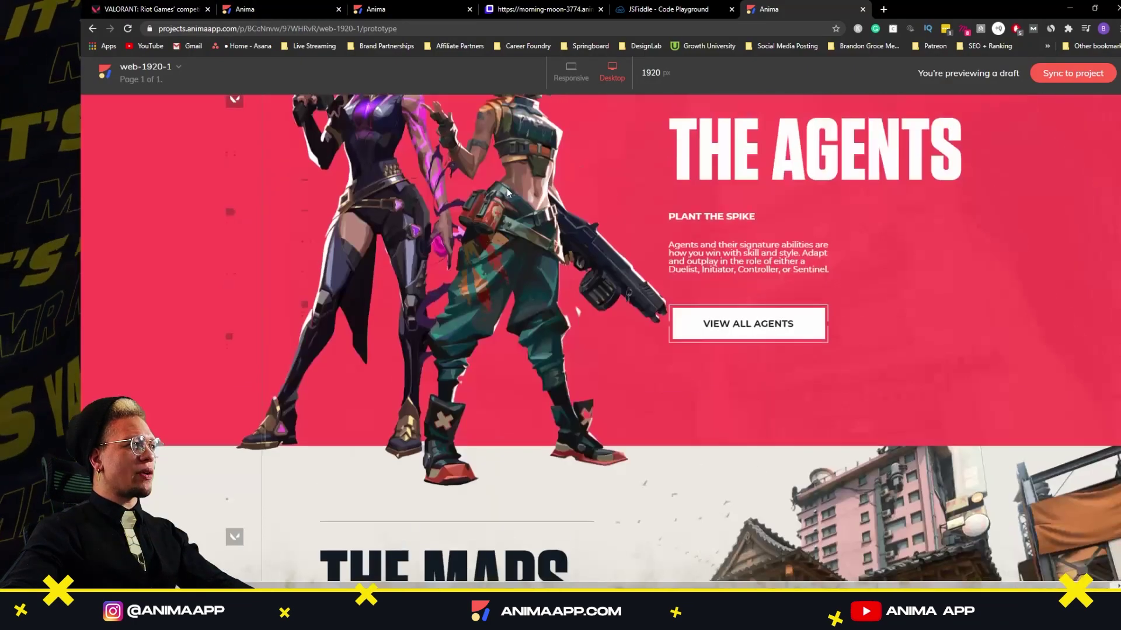
pyautogui.scroll(10, 507, 193)
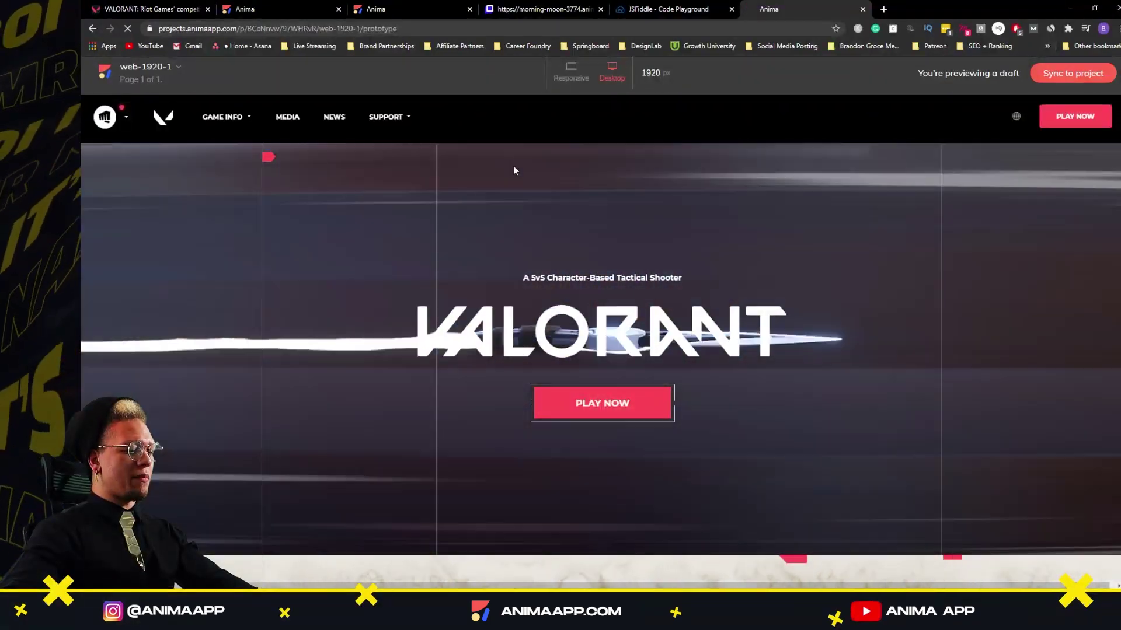
pyautogui.scroll(-2, 654, 278)
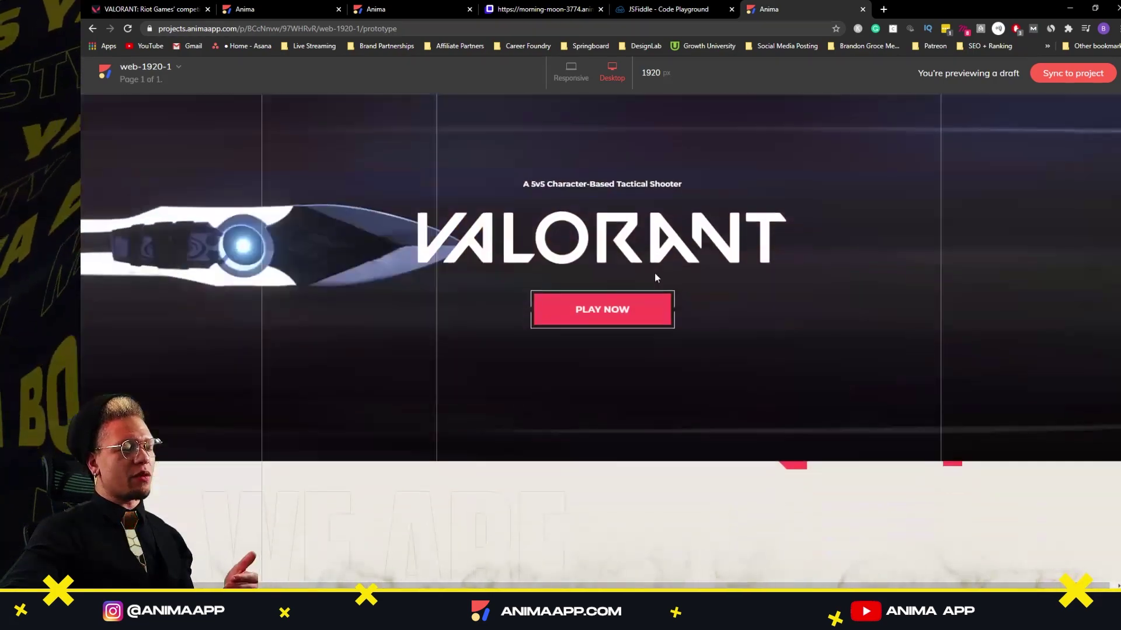
pyautogui.scroll(-10, 655, 278)
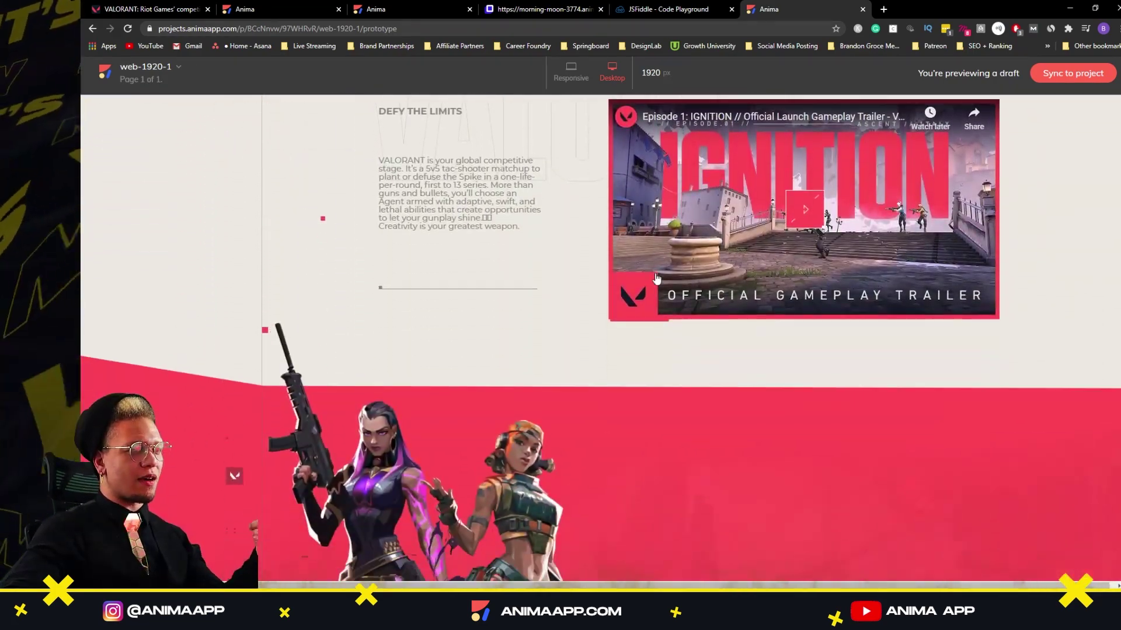
pyautogui.scroll(-2, 657, 279)
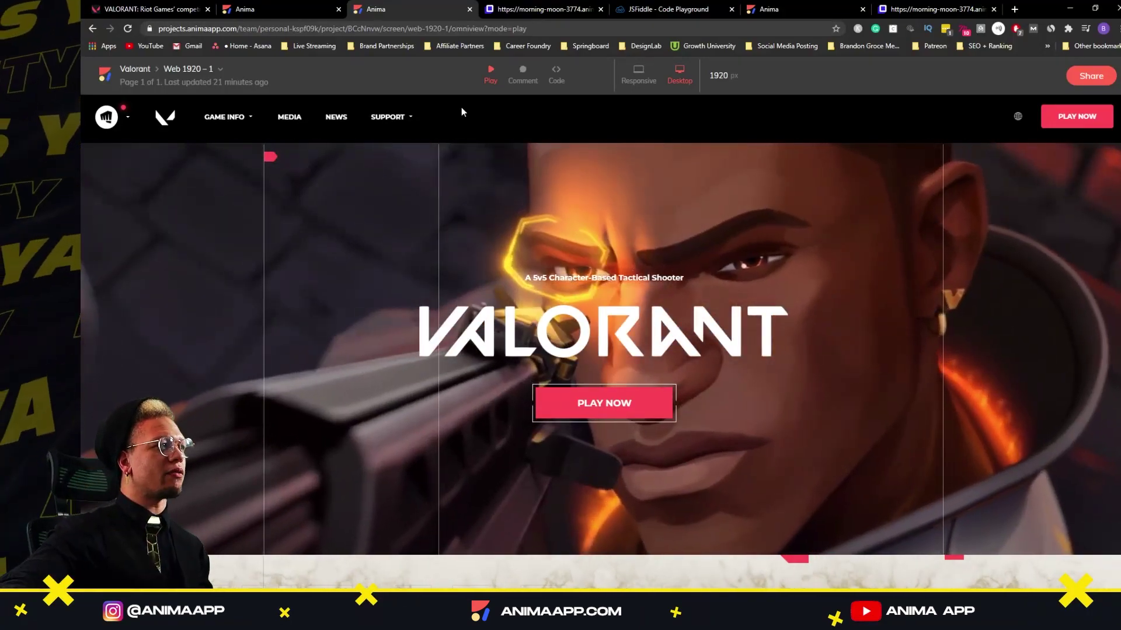
# Check the 'YO THIS HOT' comment on the WE ARE VALORANT heading, then switch to Code view.
pyautogui.click(522, 75)
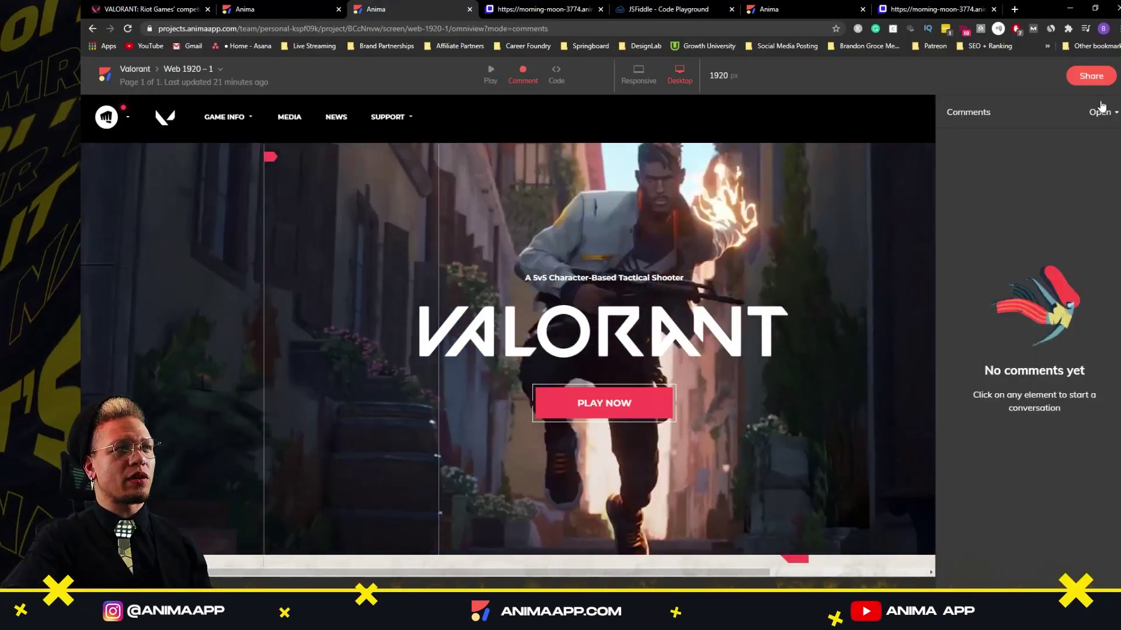
pyautogui.scroll(-4, 436, 453)
pyautogui.click(436, 453)
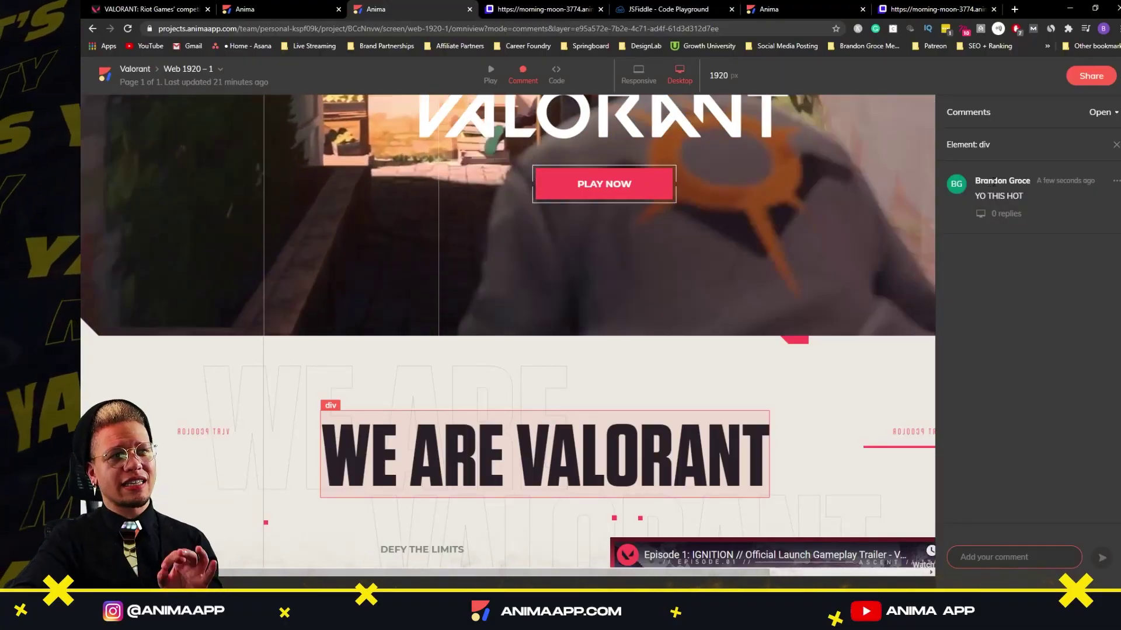
pyautogui.moveTo(989, 181); pyautogui.dragTo(1031, 181)
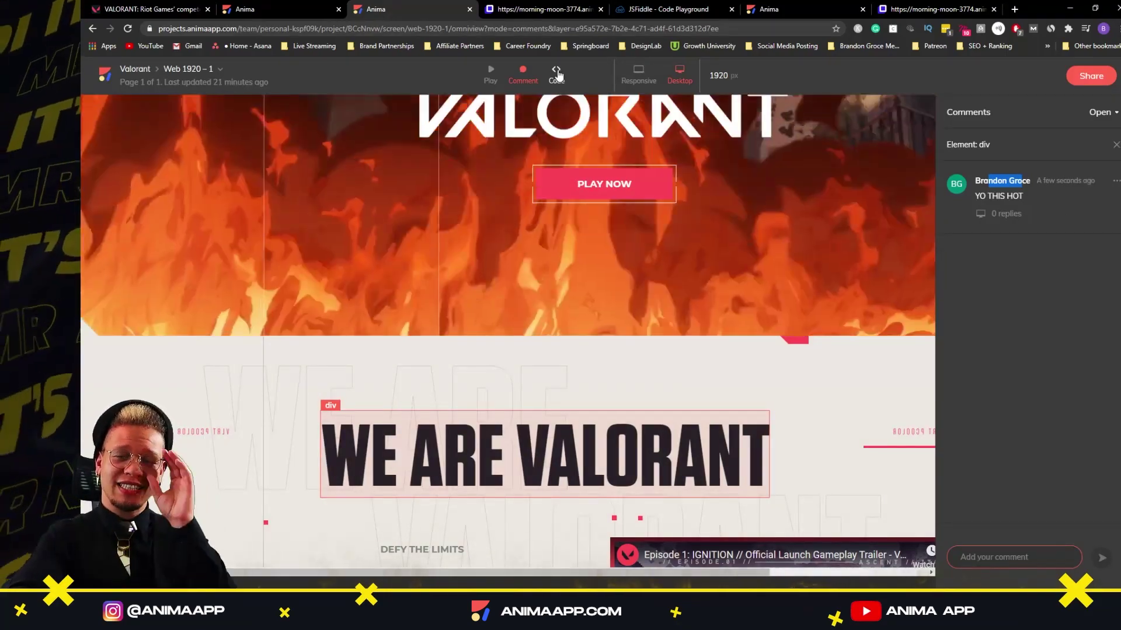
pyautogui.click(556, 75)
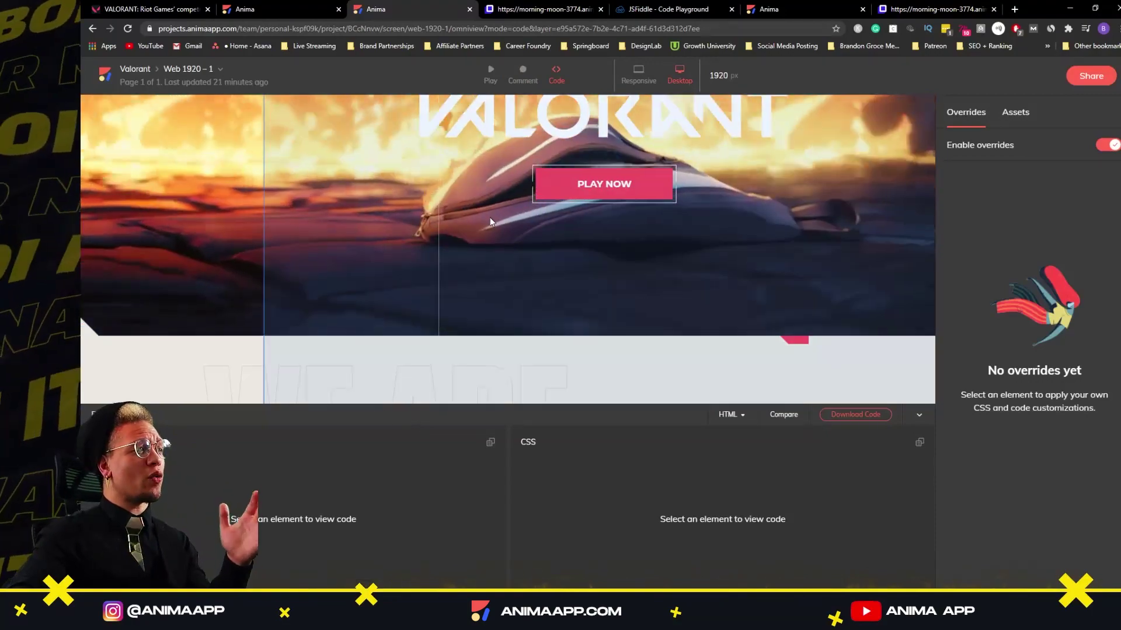
# Scroll the page preview to the top and select the navigation bar to list its HTML and CSS.
pyautogui.scroll(2, 496, 181)
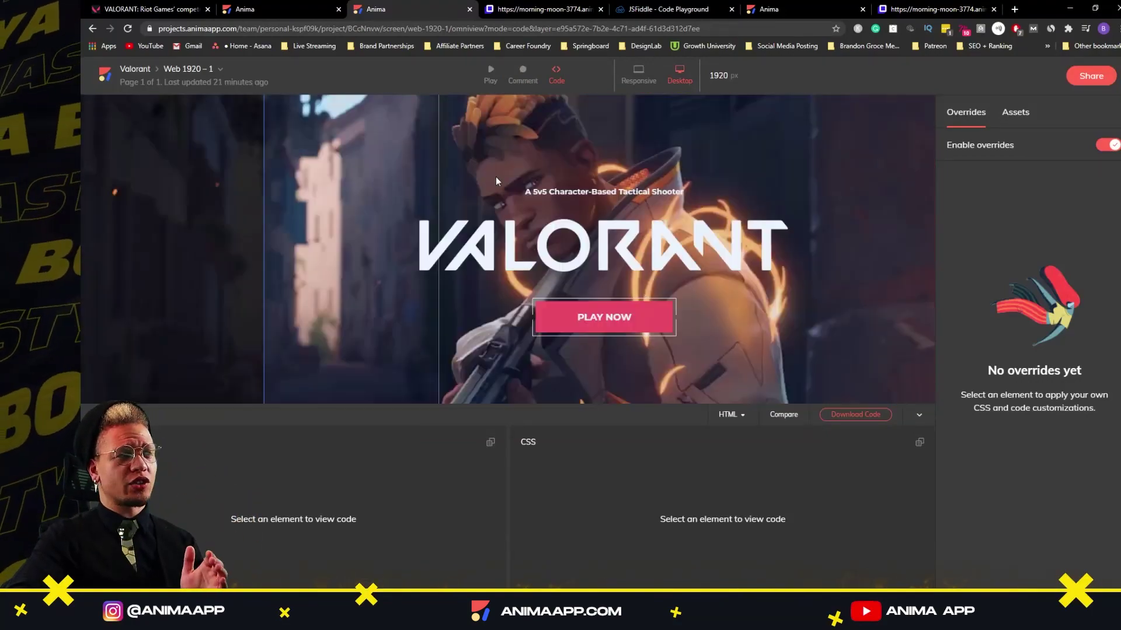
pyautogui.scroll(2, 496, 181)
pyautogui.click(225, 133)
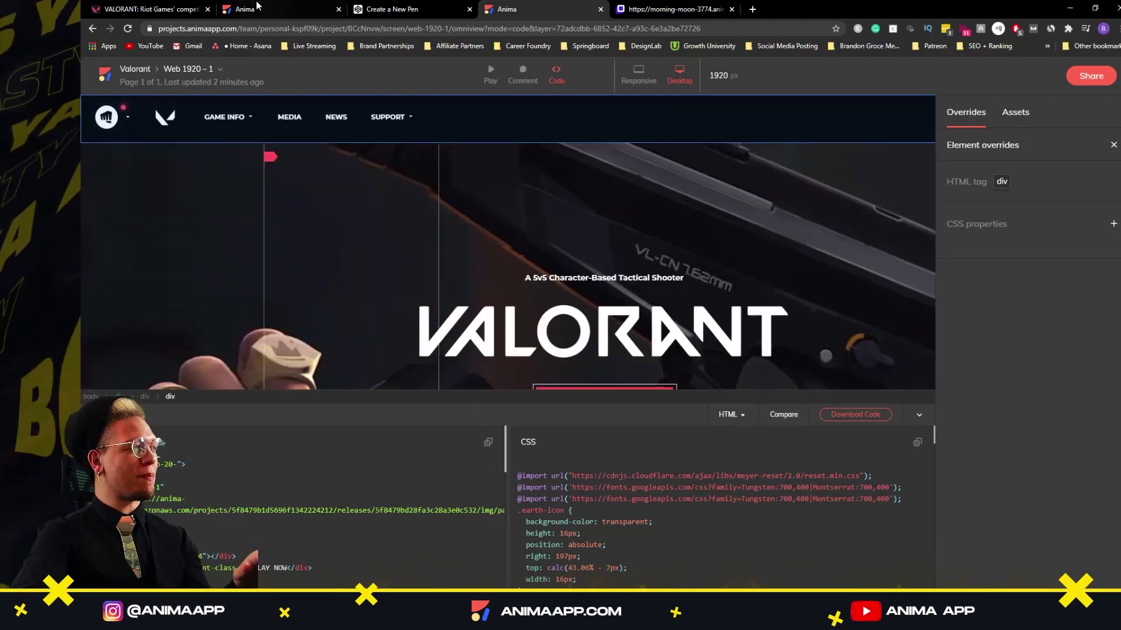
# Paste the exported HTML into the blank CodePen pen's HTML editor.
pyautogui.click(276, 4)
pyautogui.hotkey('ctrl', 'Tab')
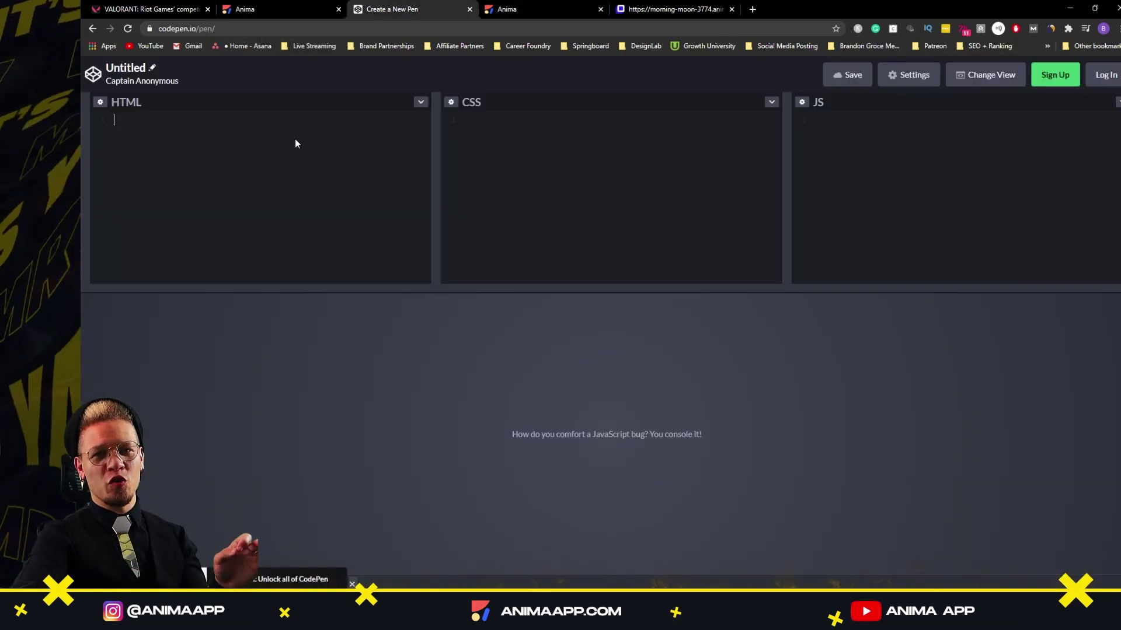
pyautogui.hotkey('ctrl', 'v')
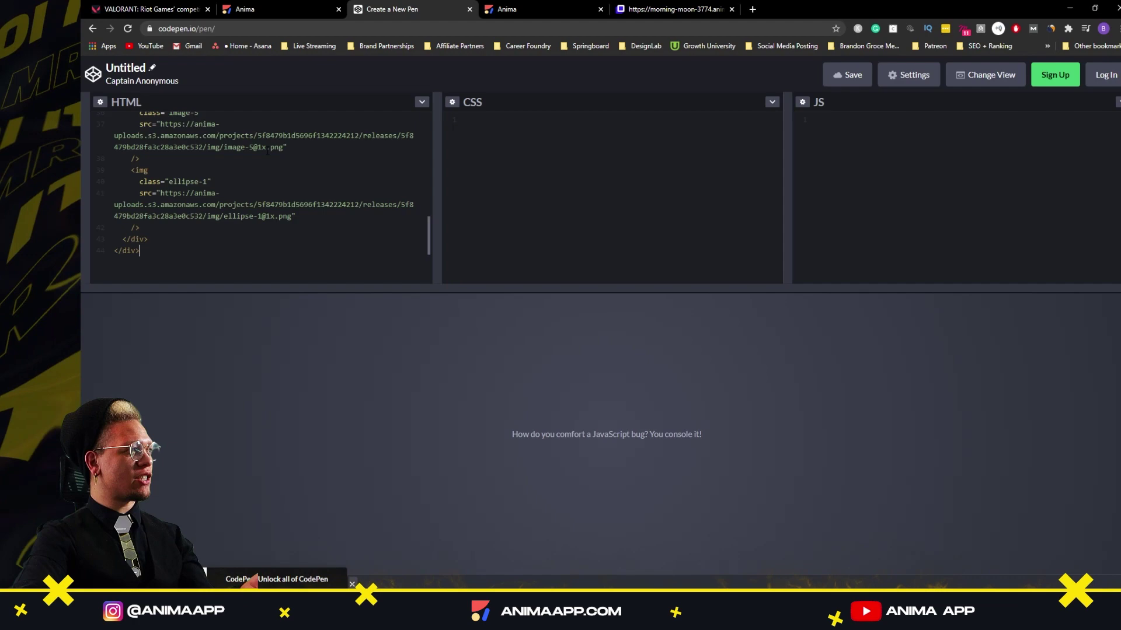
pyautogui.click(514, 9)
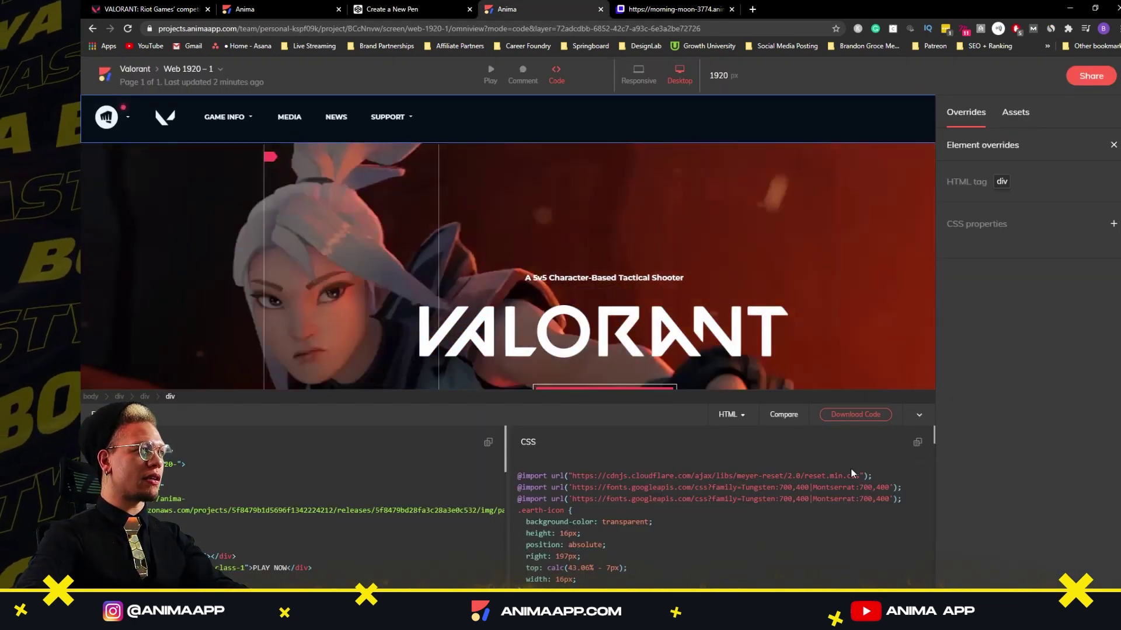
# Paste the exported CSS into the pen's CSS pane, select the rendered preview, and return to Anima.
pyautogui.click(416, 9)
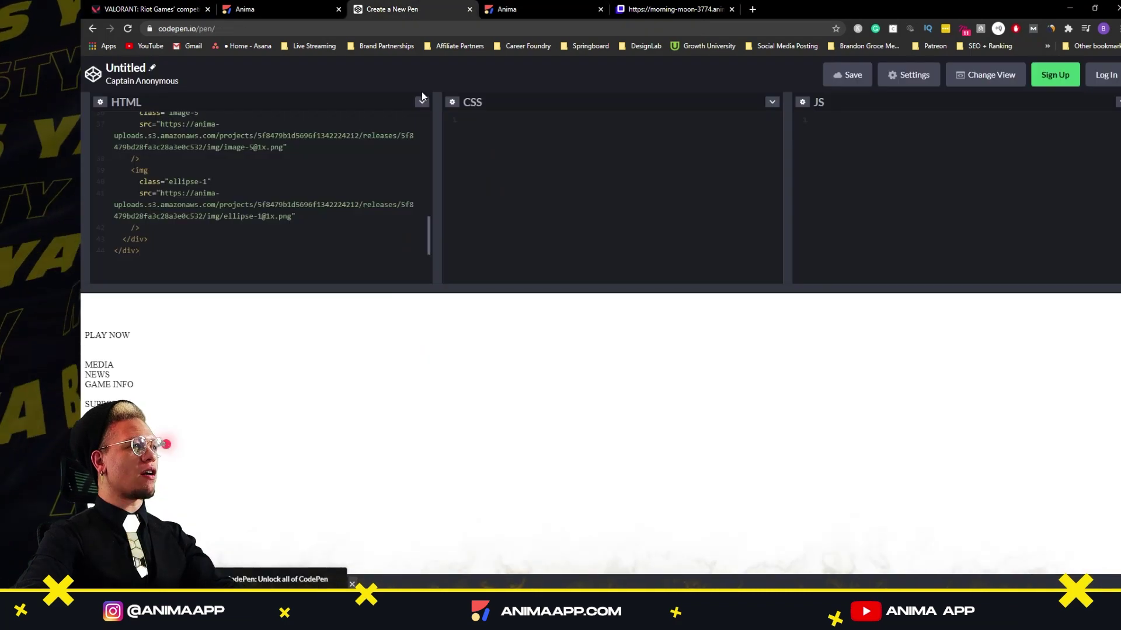
pyautogui.click(511, 168)
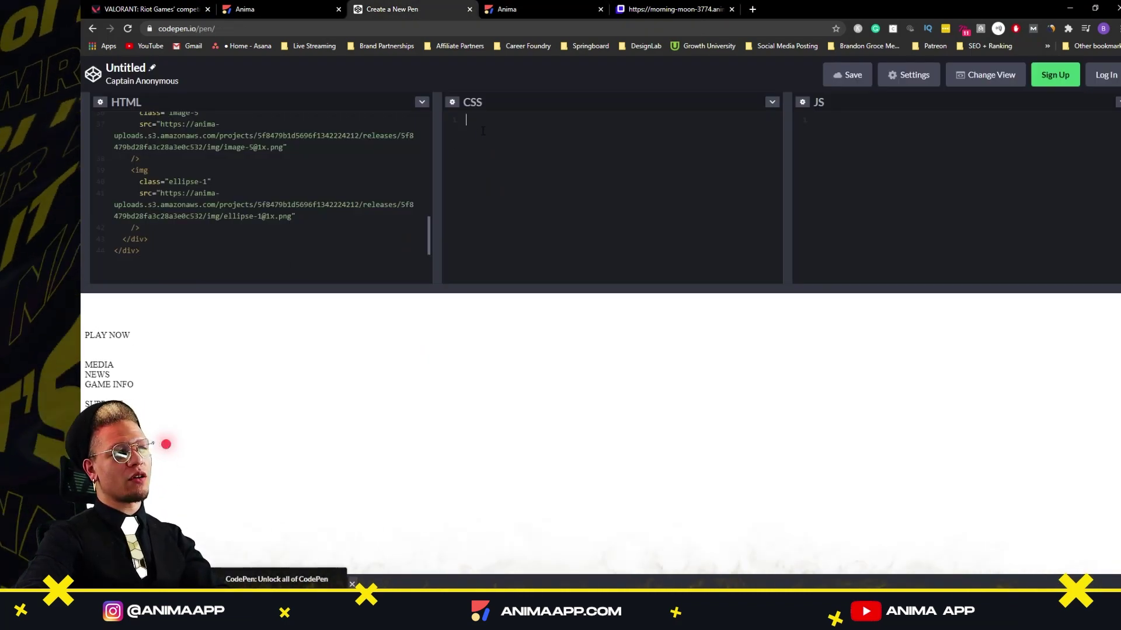
pyautogui.hotkey('ctrl', 'v')
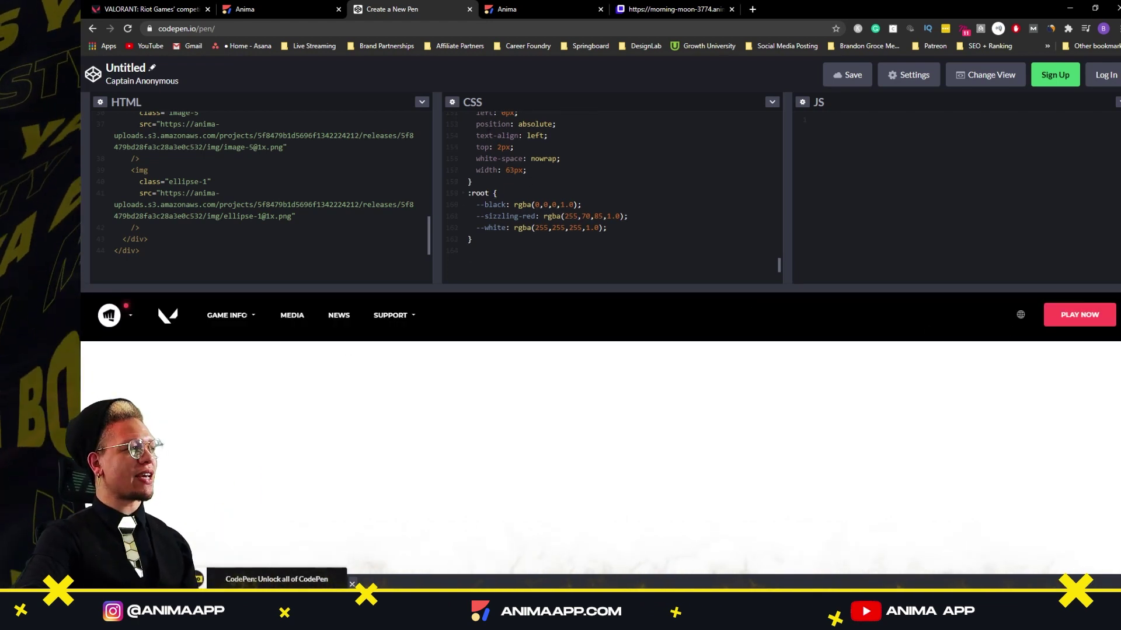
pyautogui.hotkey('ctrl', 'a')
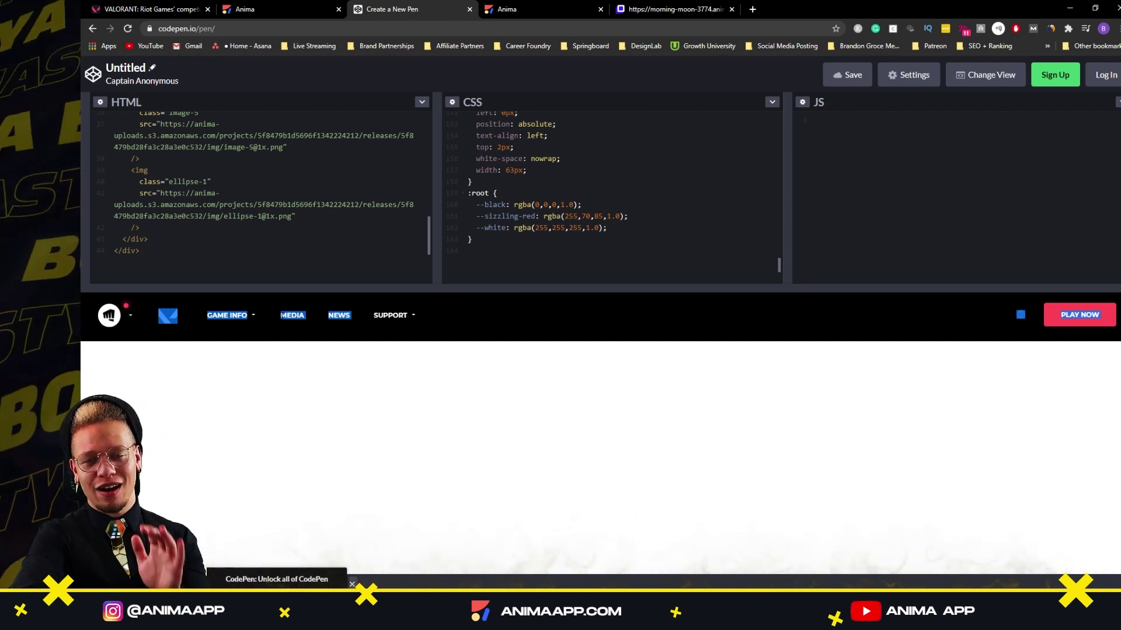
pyautogui.click(557, 12)
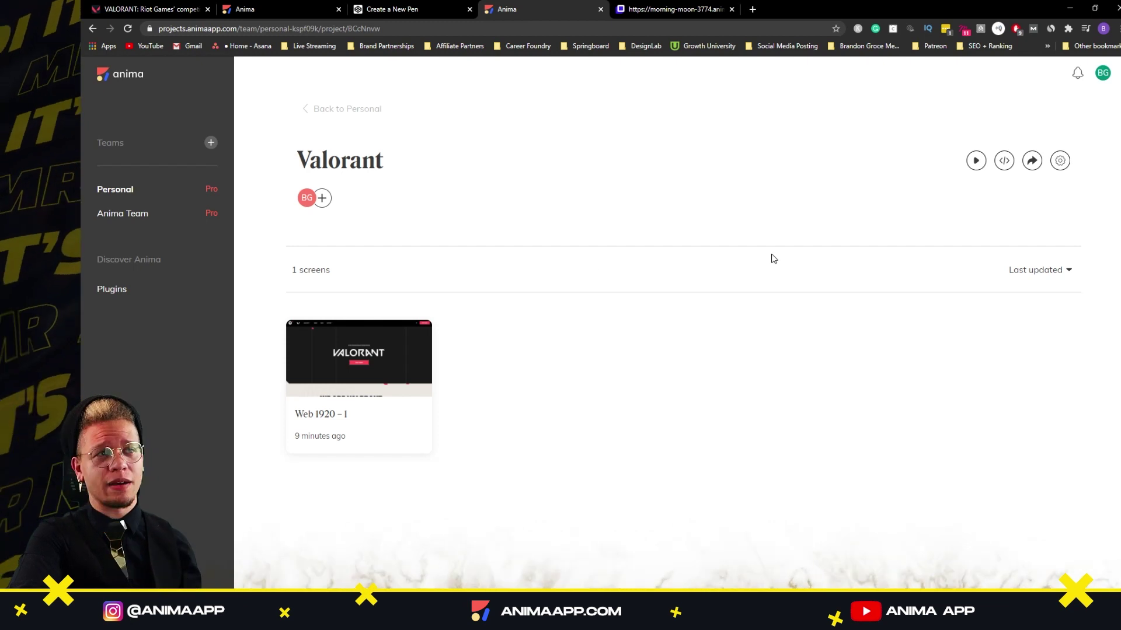
# Open the Valorant project's settings on the Guests tab.
pyautogui.click(1060, 161)
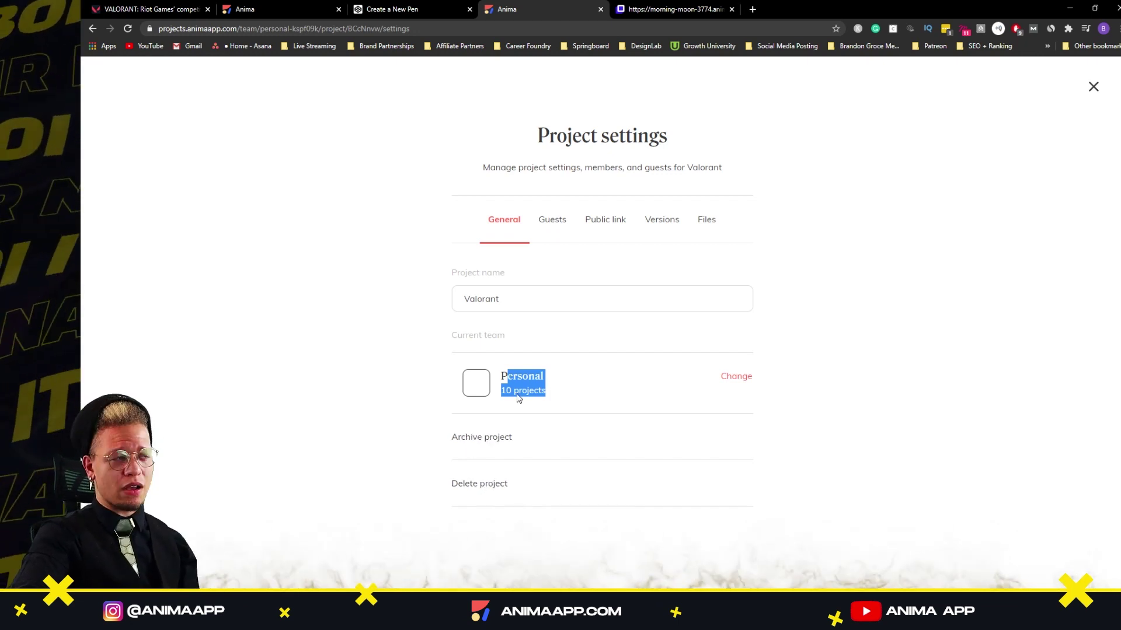
pyautogui.click(553, 220)
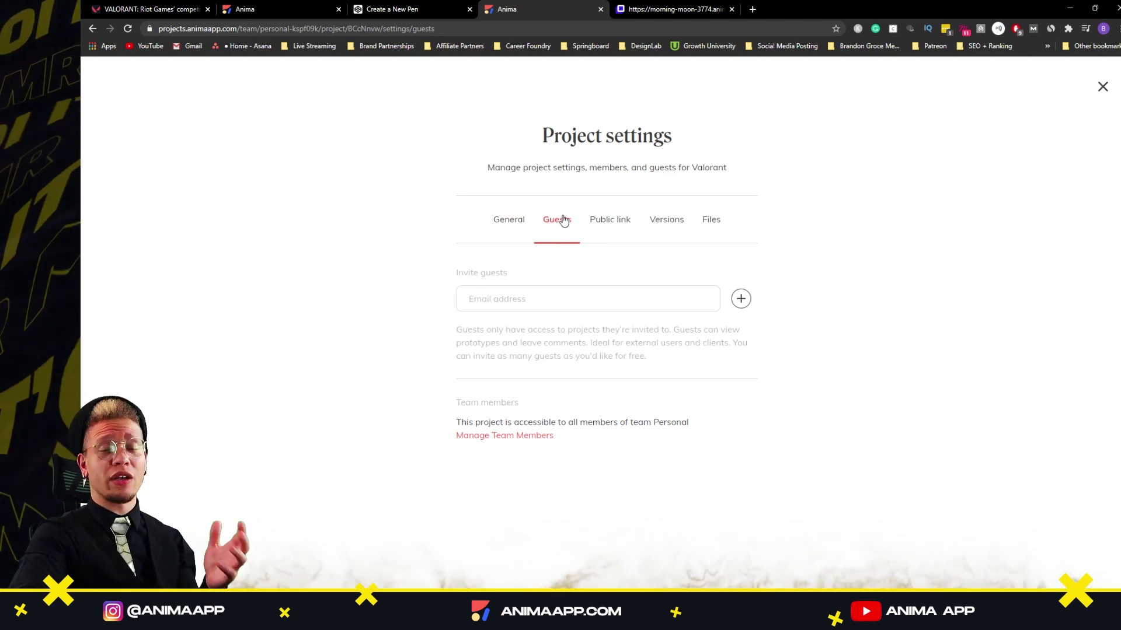
pyautogui.click(609, 222)
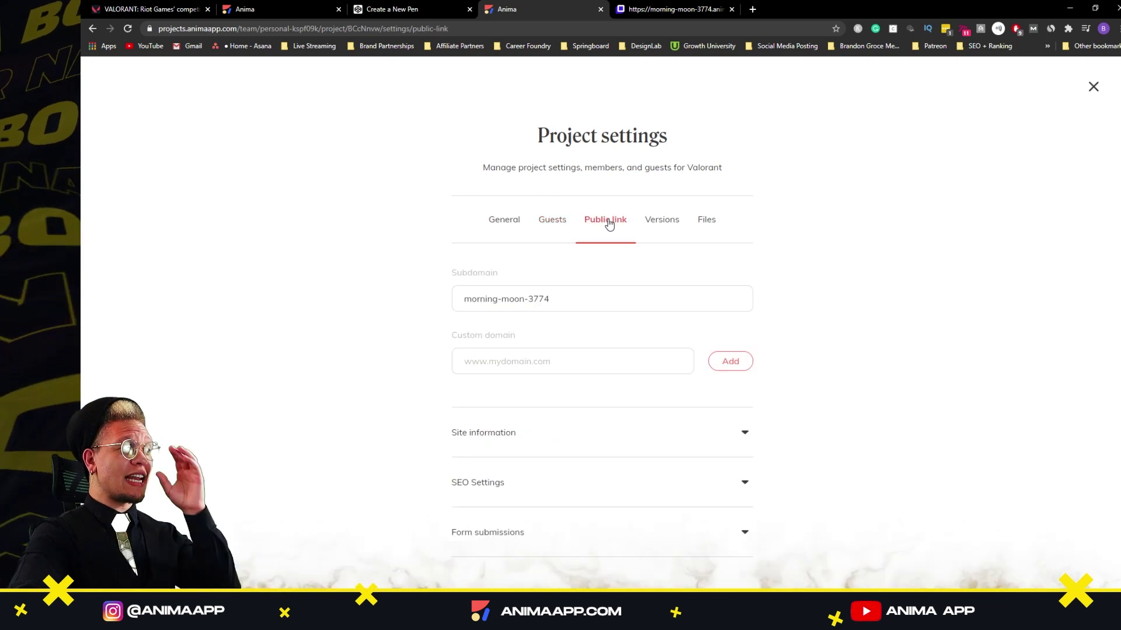
pyautogui.click(652, 10)
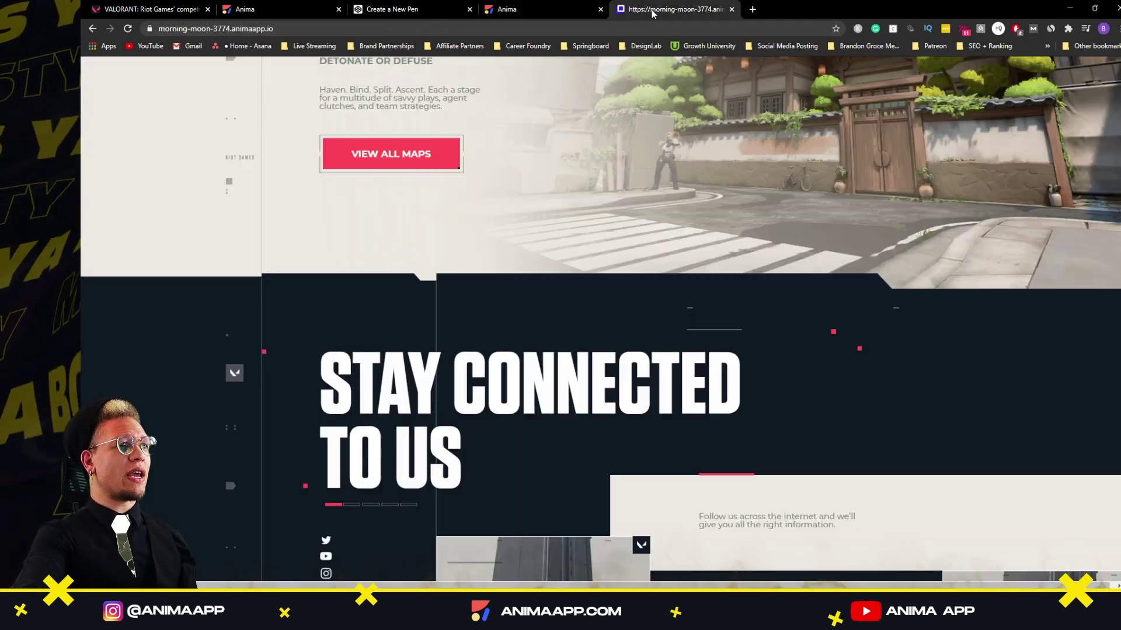
pyautogui.moveTo(159, 28); pyautogui.dragTo(204, 29)
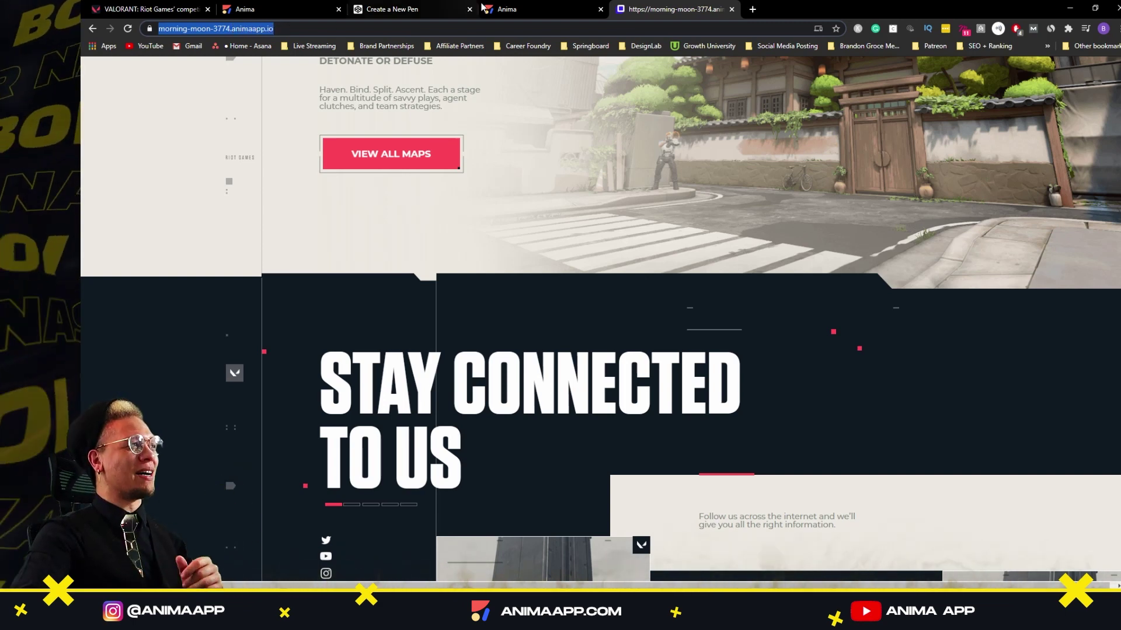
pyautogui.click(575, 13)
pyautogui.tripleClick(571, 292)
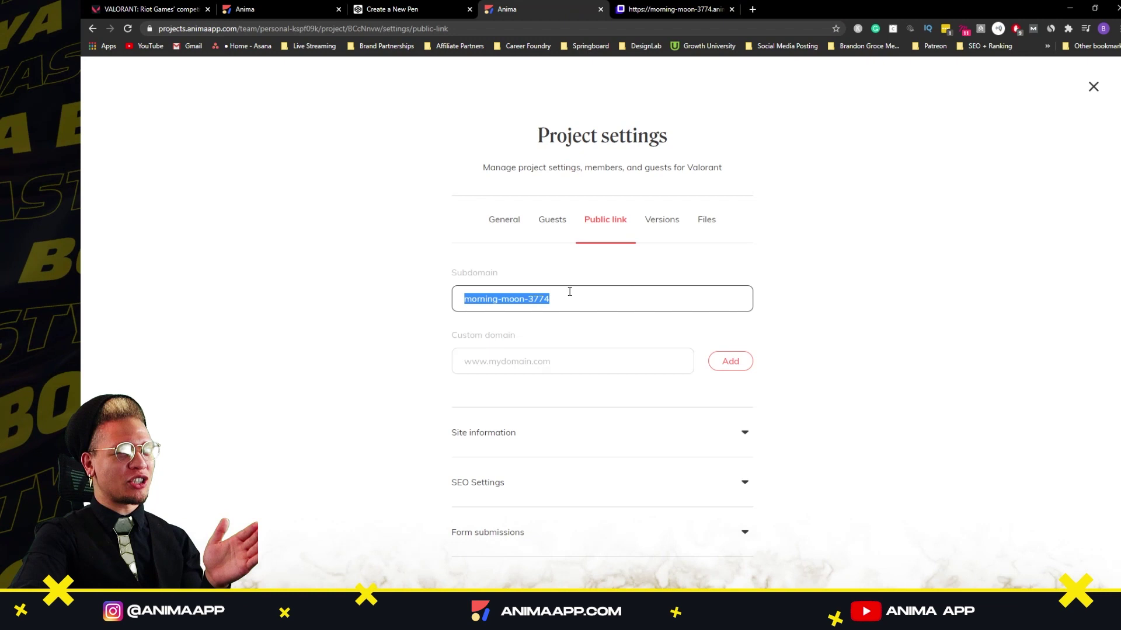
pyautogui.press('Tab')
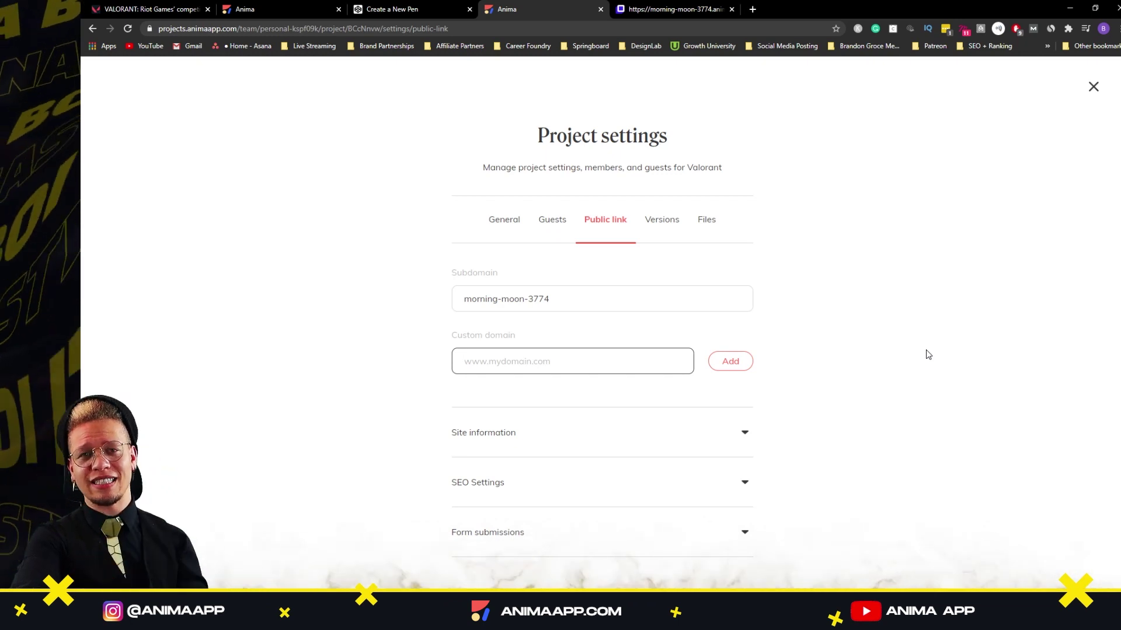
# Expand Site information and review its fields, including the Mobile web app label.
pyautogui.click(746, 432)
pyautogui.scroll(-4, 688, 350)
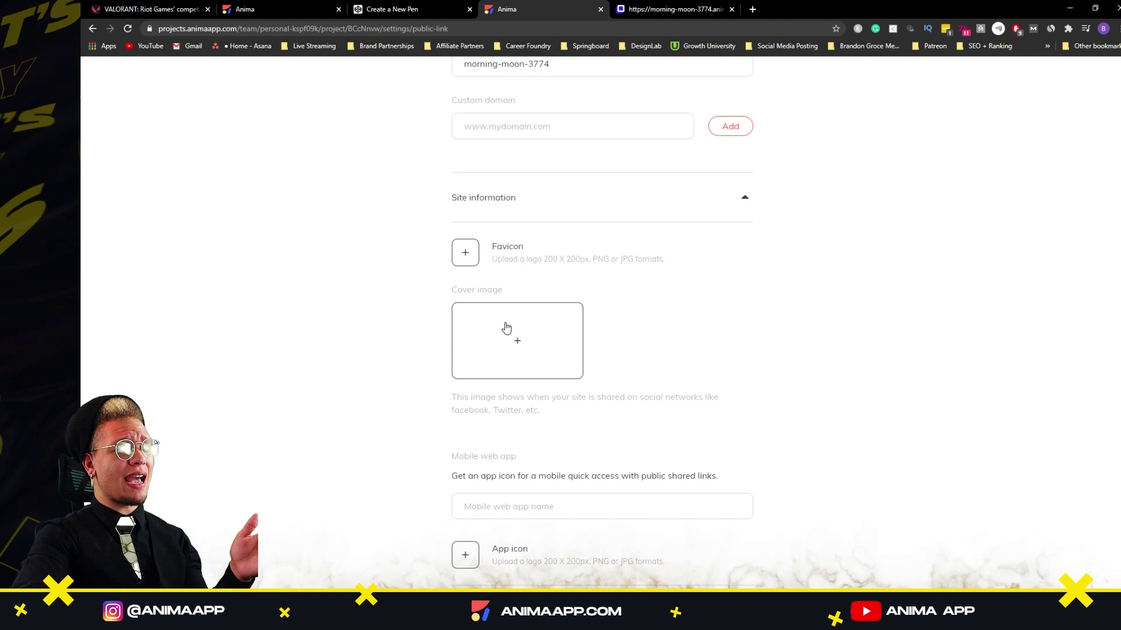
pyautogui.scroll(-3, 740, 362)
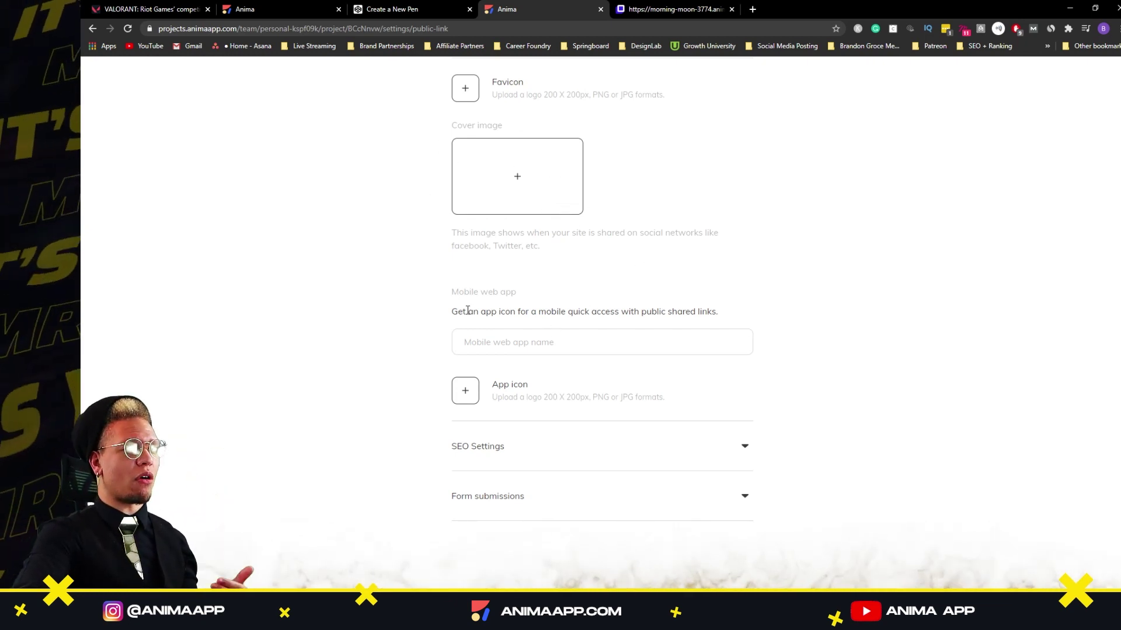
pyautogui.moveTo(461, 293); pyautogui.dragTo(520, 291)
pyautogui.click(545, 295)
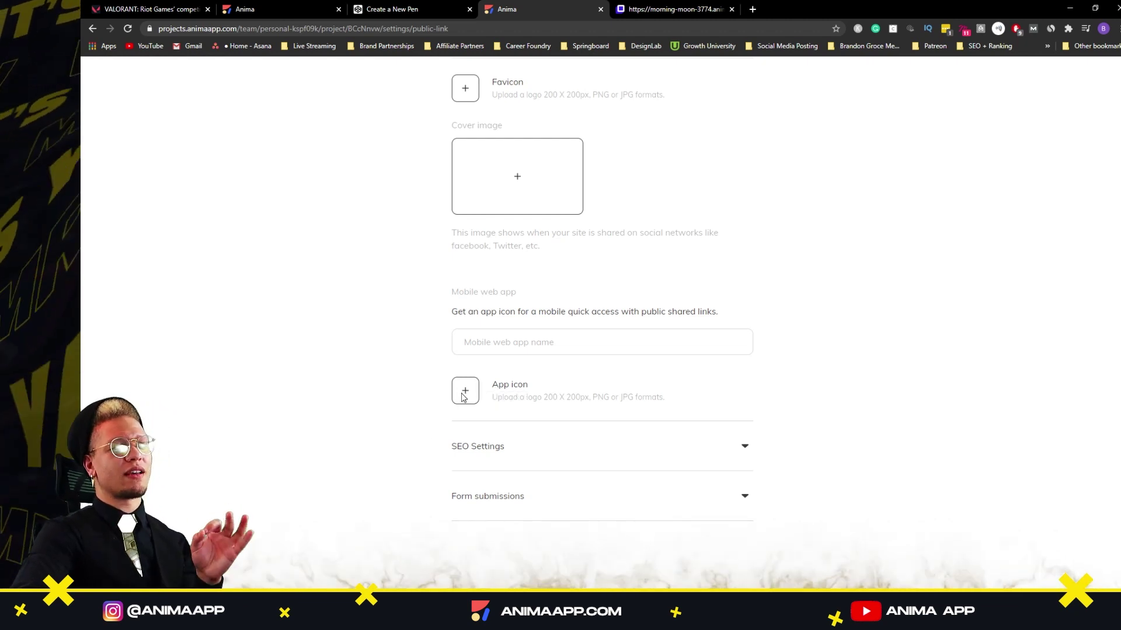
pyautogui.scroll(-1, 525, 384)
# Expand SEO Settings and Form submissions to reveal the Download CSV option.
pyautogui.click(514, 412)
pyautogui.scroll(-4, 564, 255)
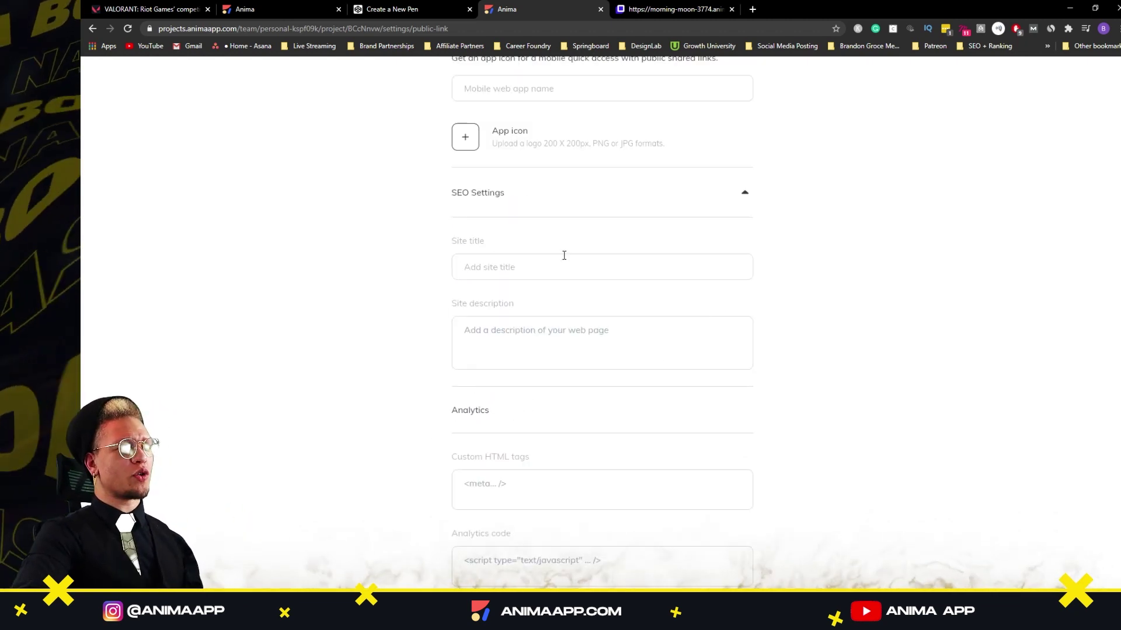
pyautogui.scroll(-2, 483, 226)
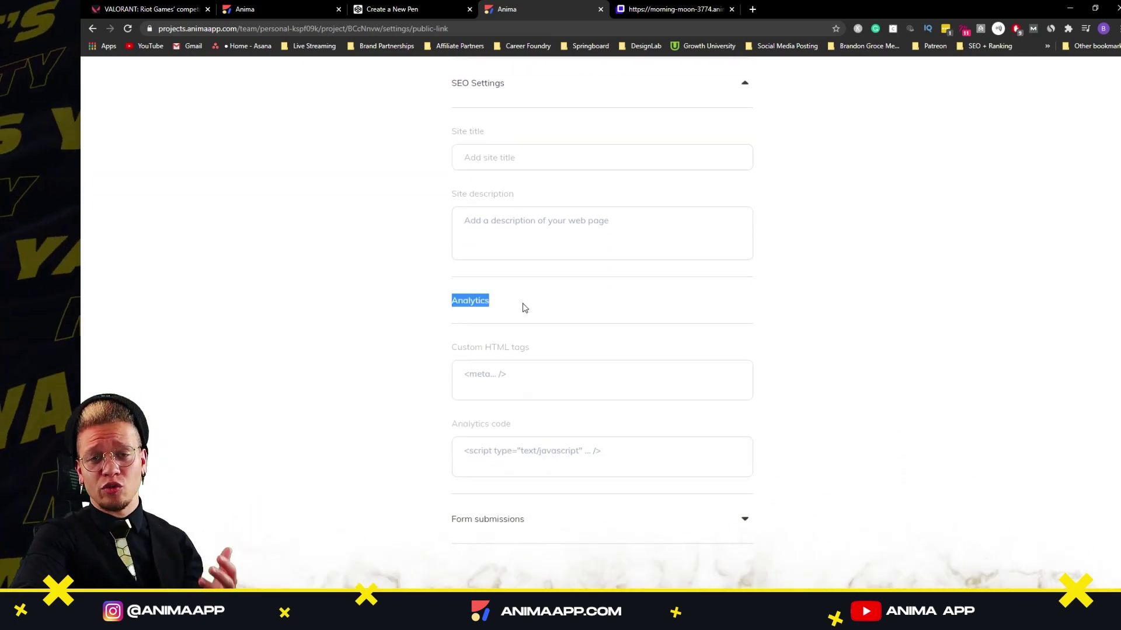
pyautogui.scroll(-1, 523, 308)
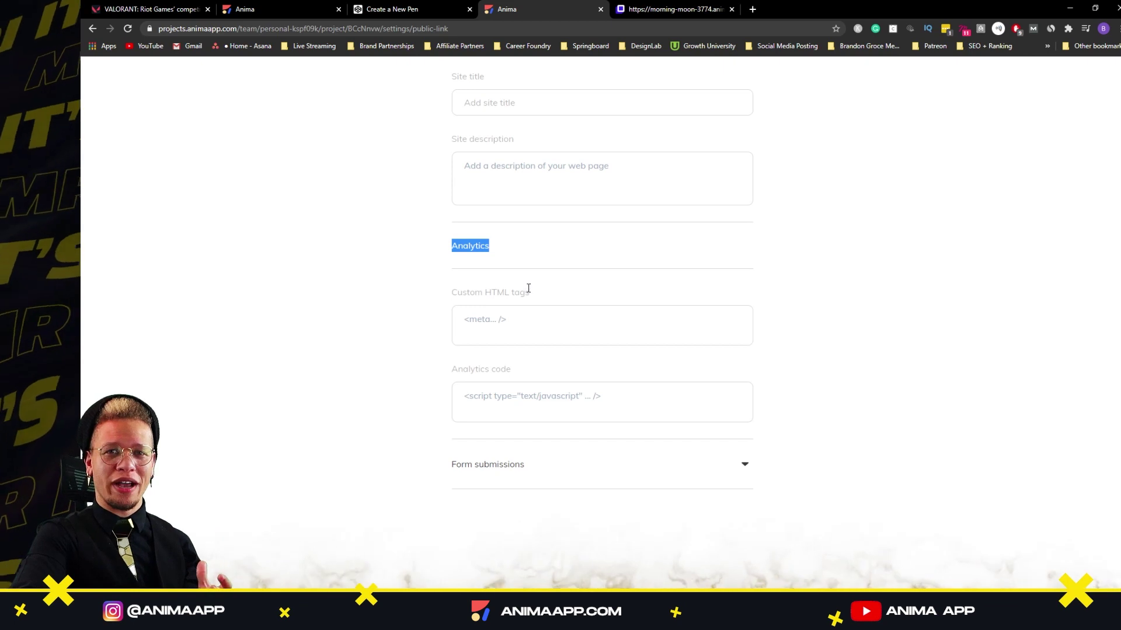
pyautogui.click(521, 460)
pyautogui.scroll(-1, 763, 375)
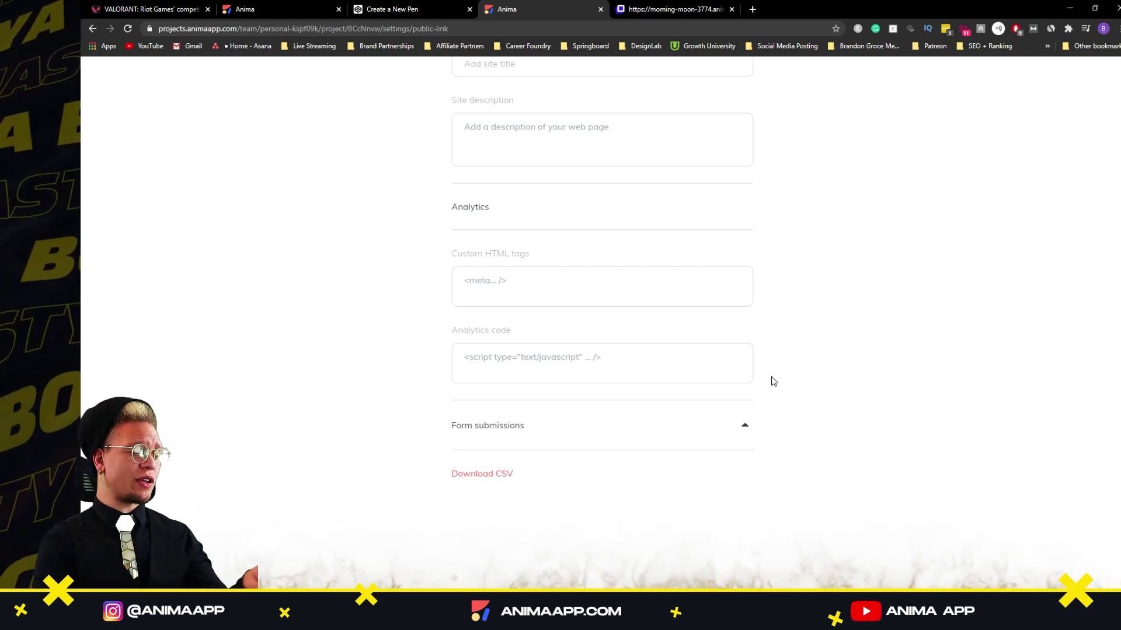
# In Adobe XD, make the red button under VALORANT a submit button that e-mails responses.
pyautogui.hotkey('alt', 'Tab')
pyautogui.click(493, 179)
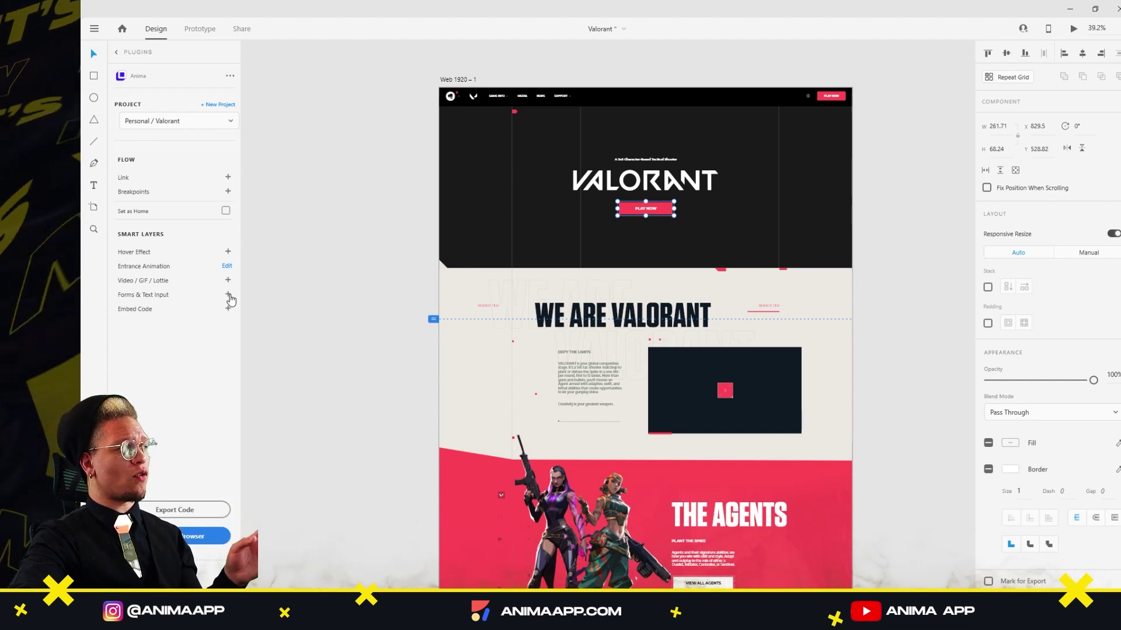
pyautogui.click(228, 294)
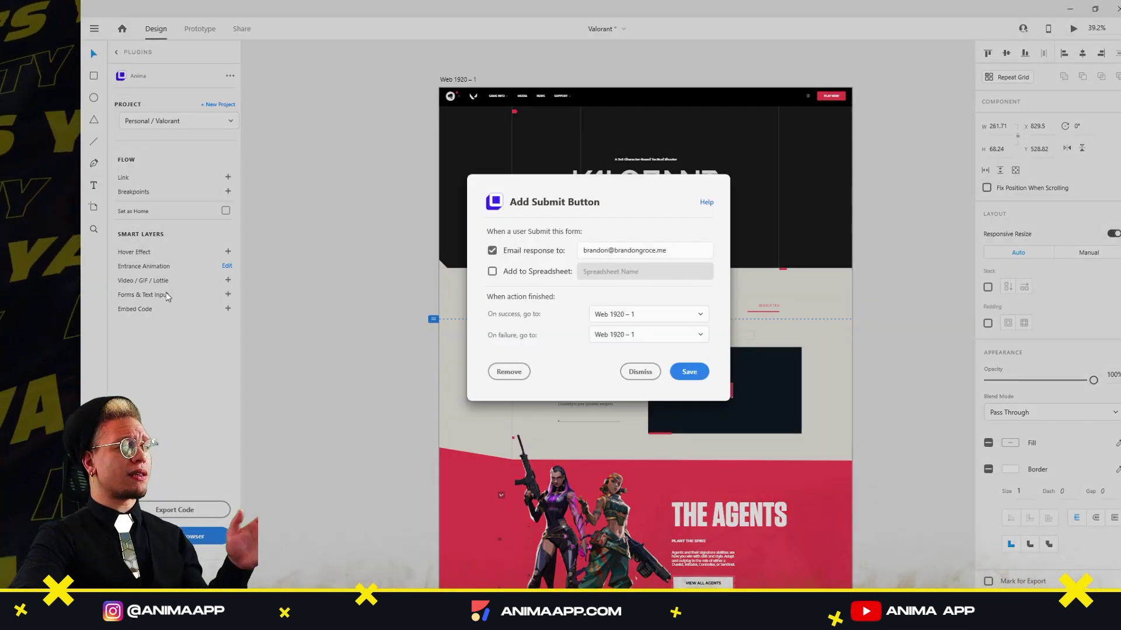